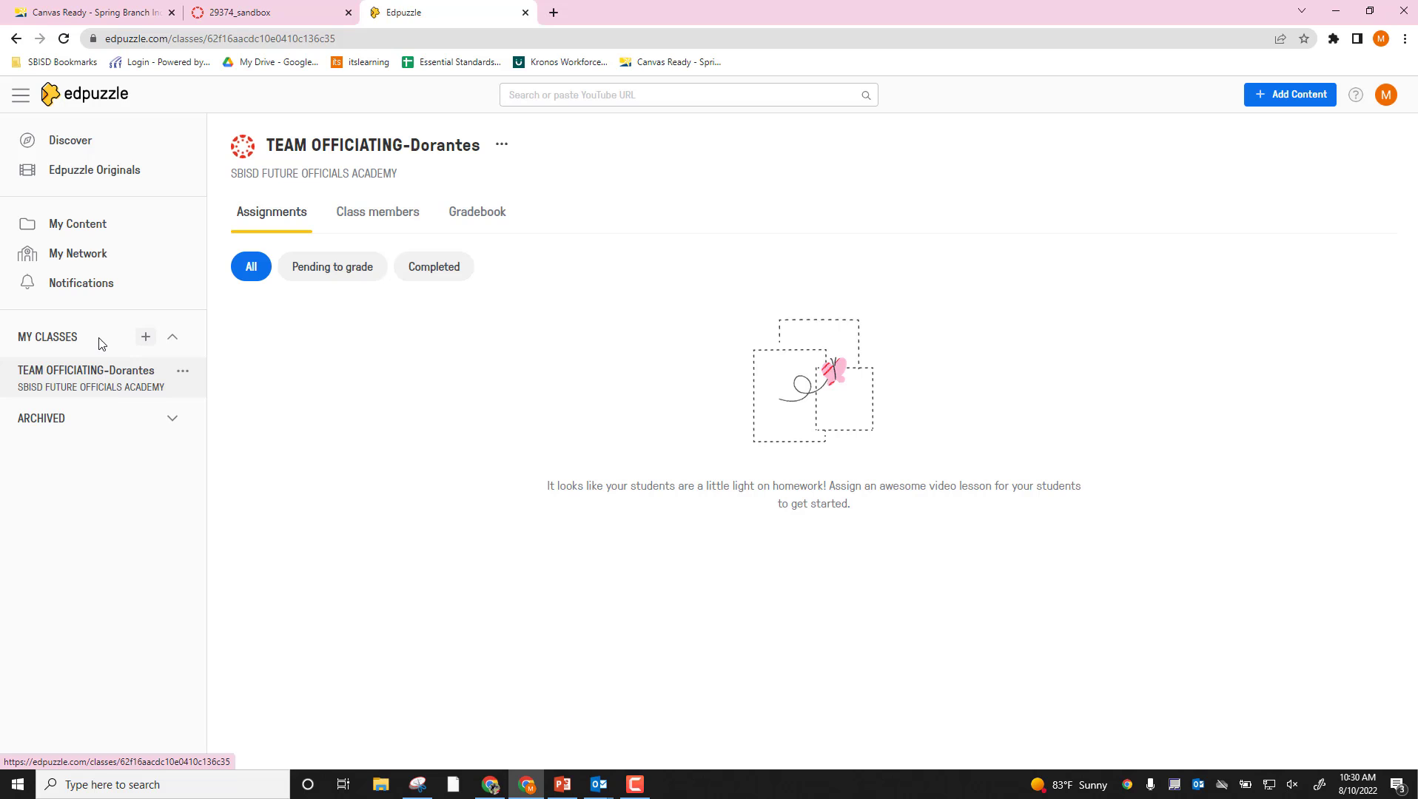
# Start adding a new class in Edpuzzle through Canvas and open the setup details with the consumer key and shared secret.
pyautogui.click(147, 340)
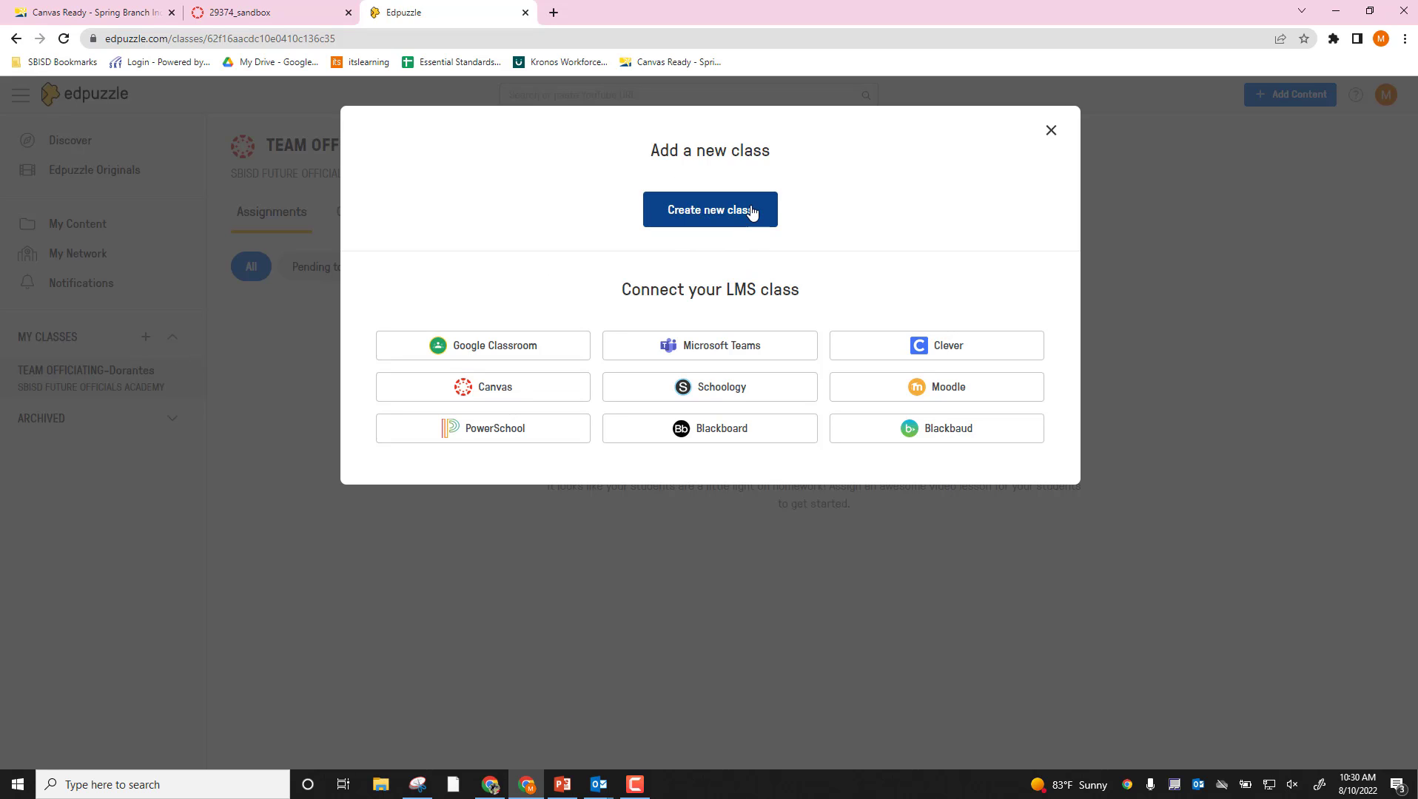
pyautogui.click(489, 399)
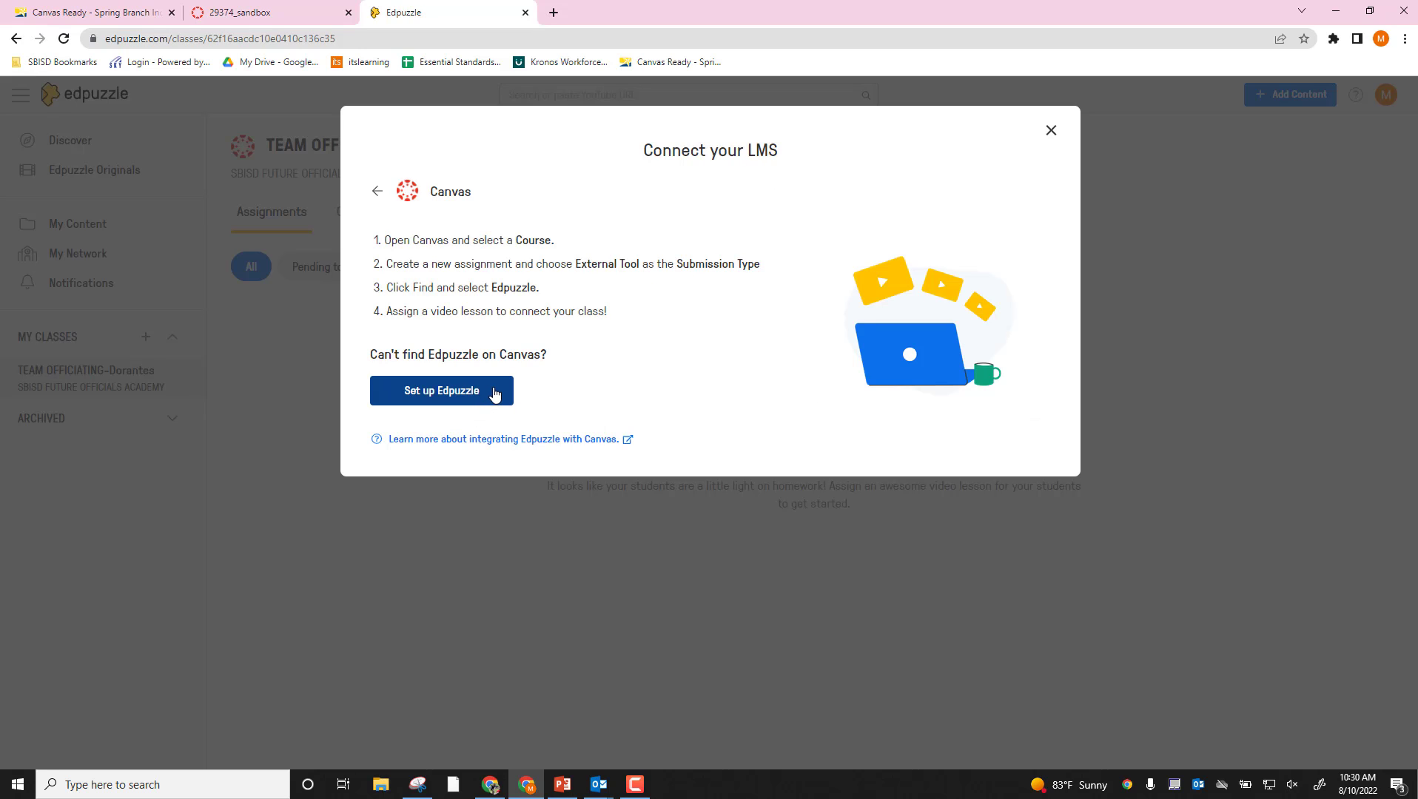
pyautogui.click(445, 401)
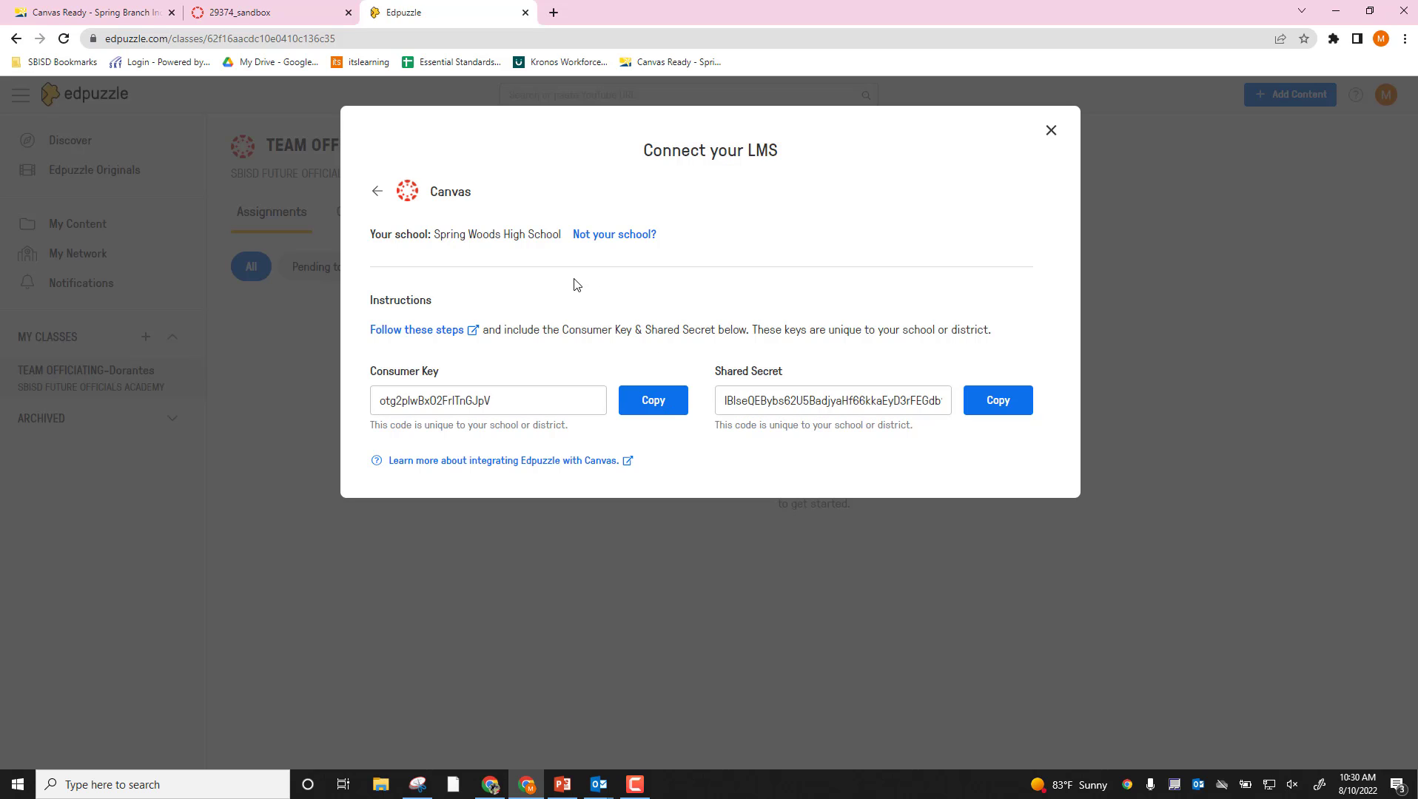
# Switch to Canvas and open the external apps list in the 29374_sandbox course settings.
pyautogui.click(247, 7)
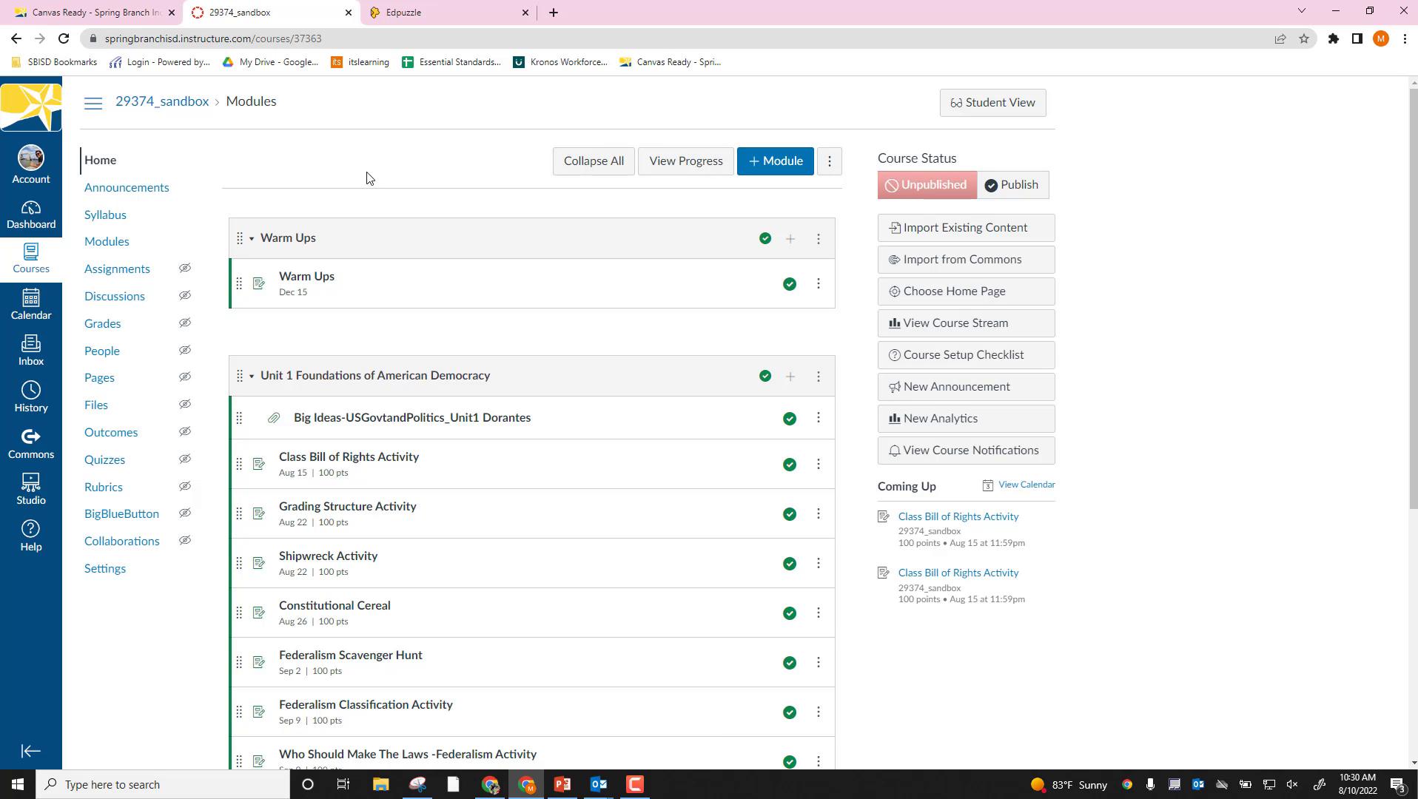
pyautogui.click(37, 226)
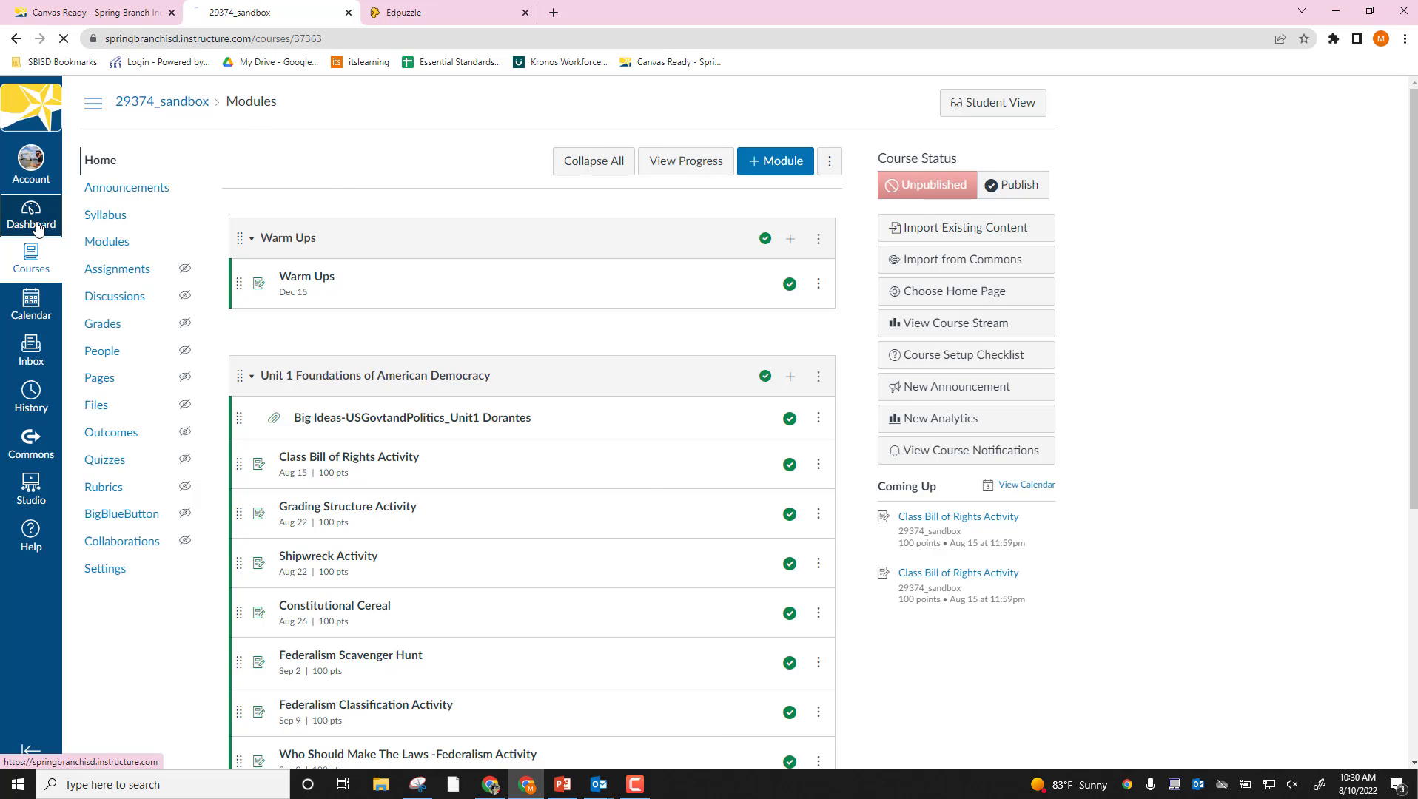
pyautogui.click(31, 264)
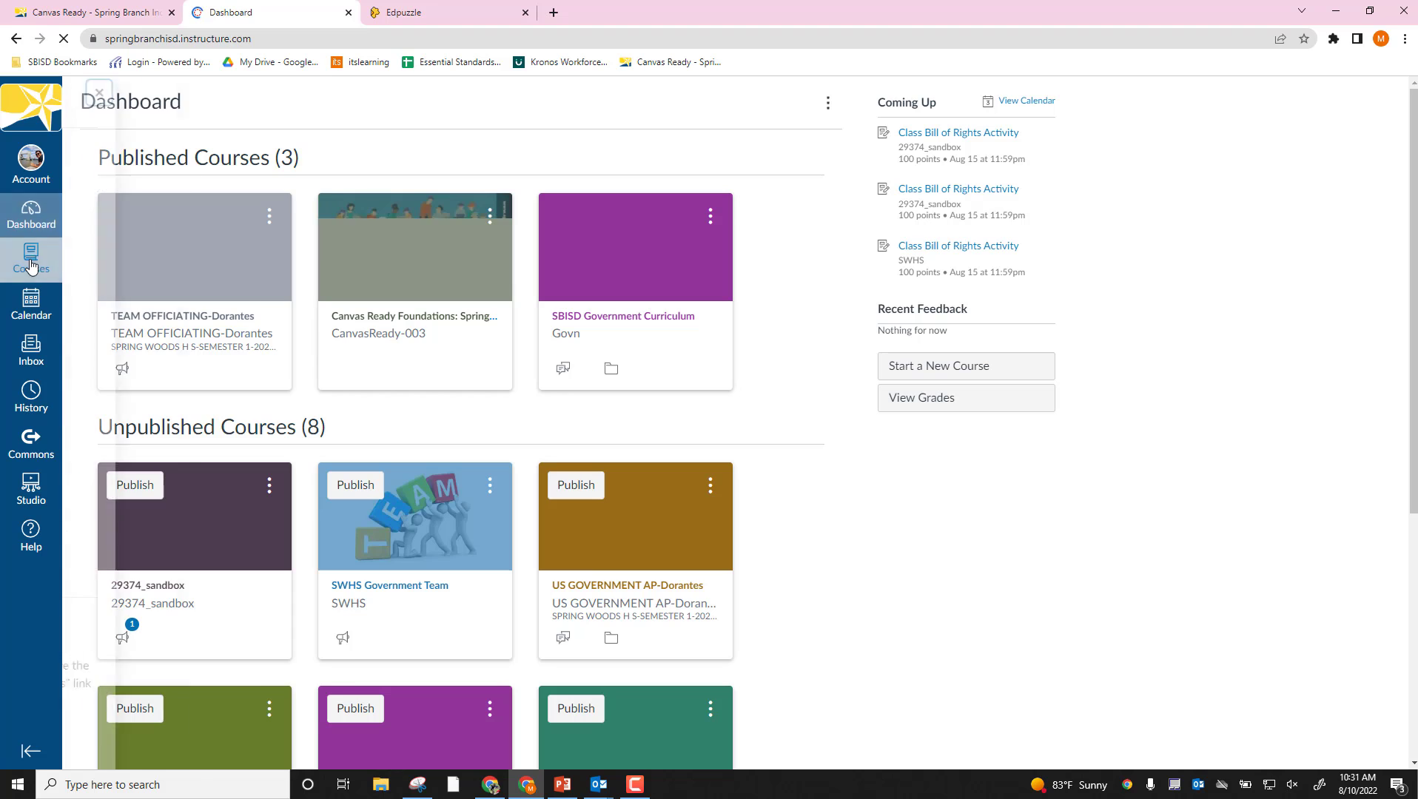
pyautogui.click(31, 267)
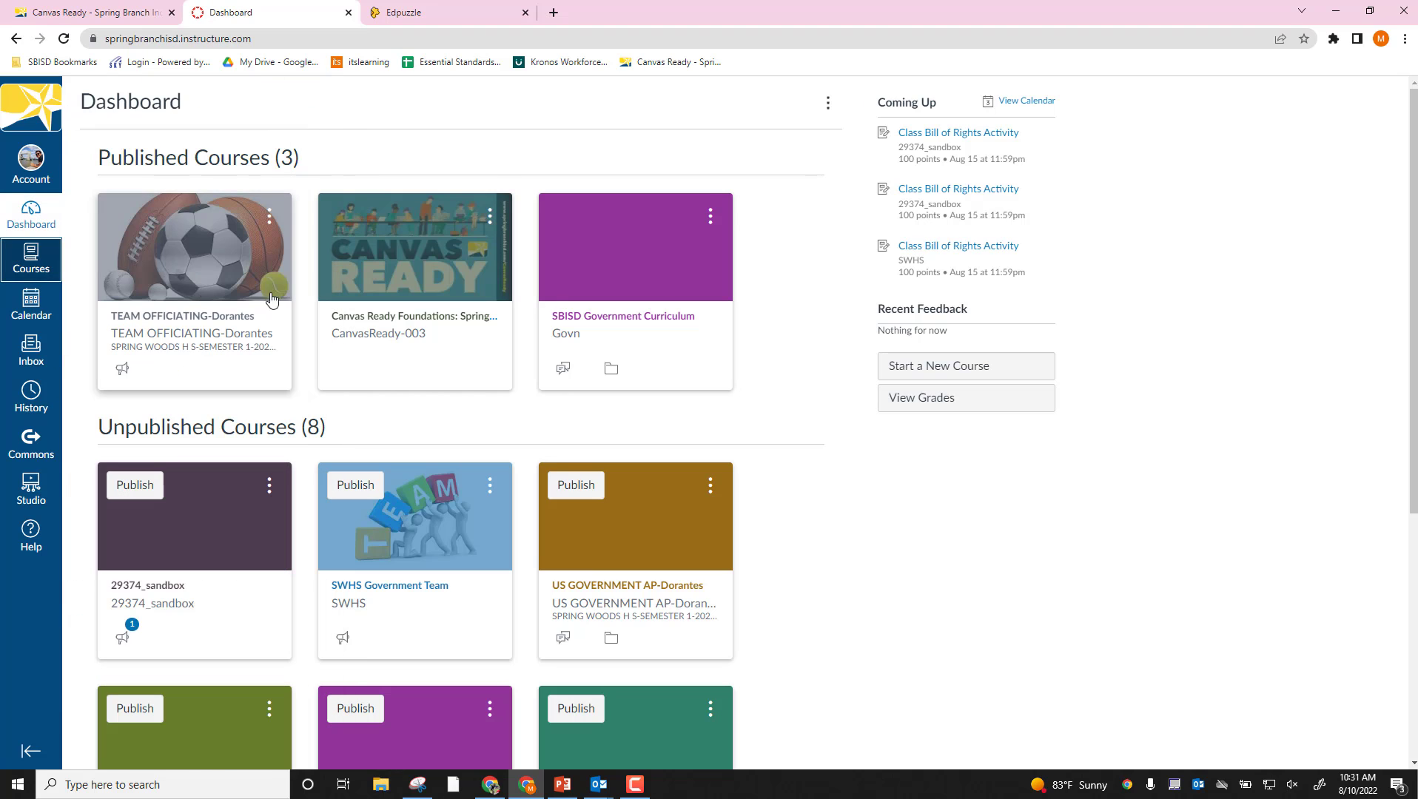
pyautogui.click(159, 605)
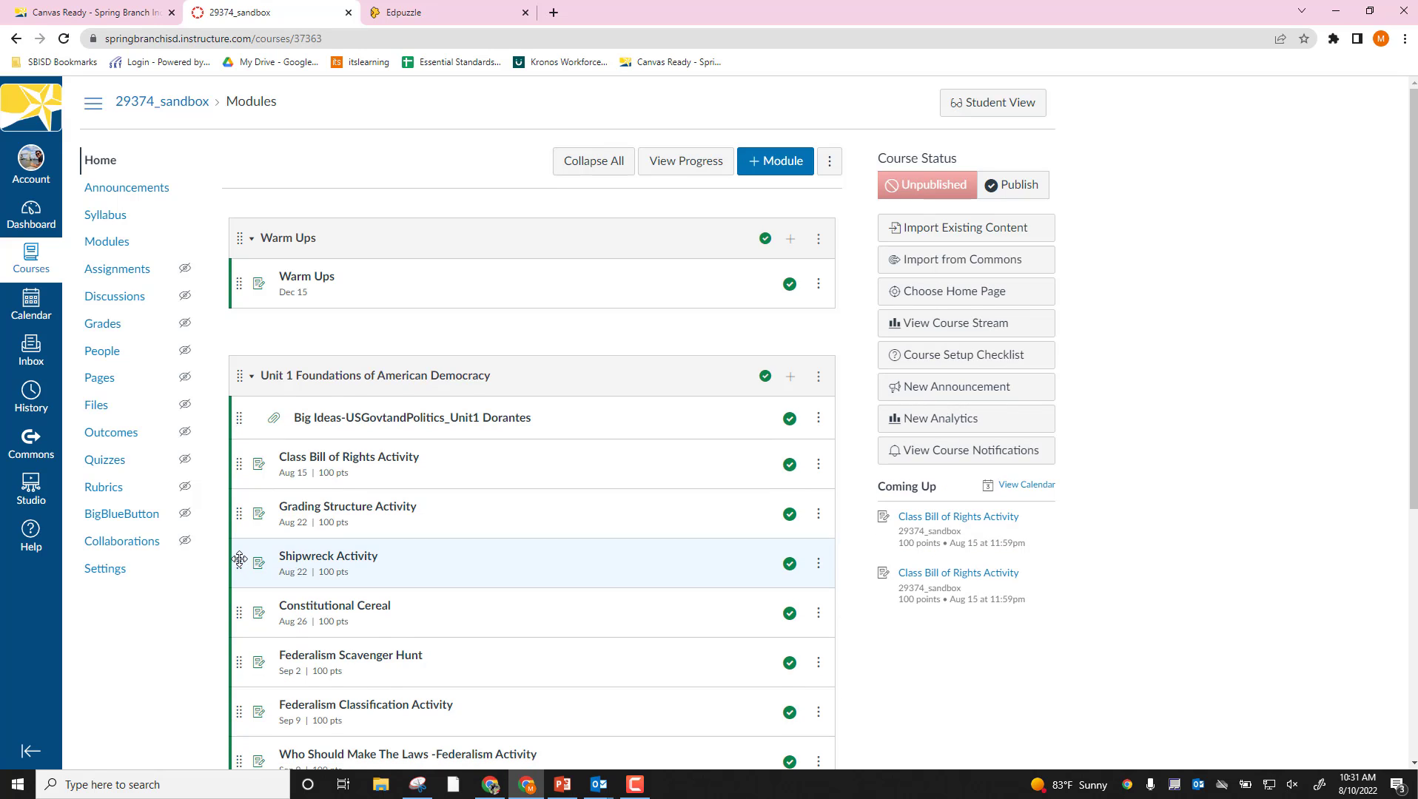
pyautogui.click(114, 570)
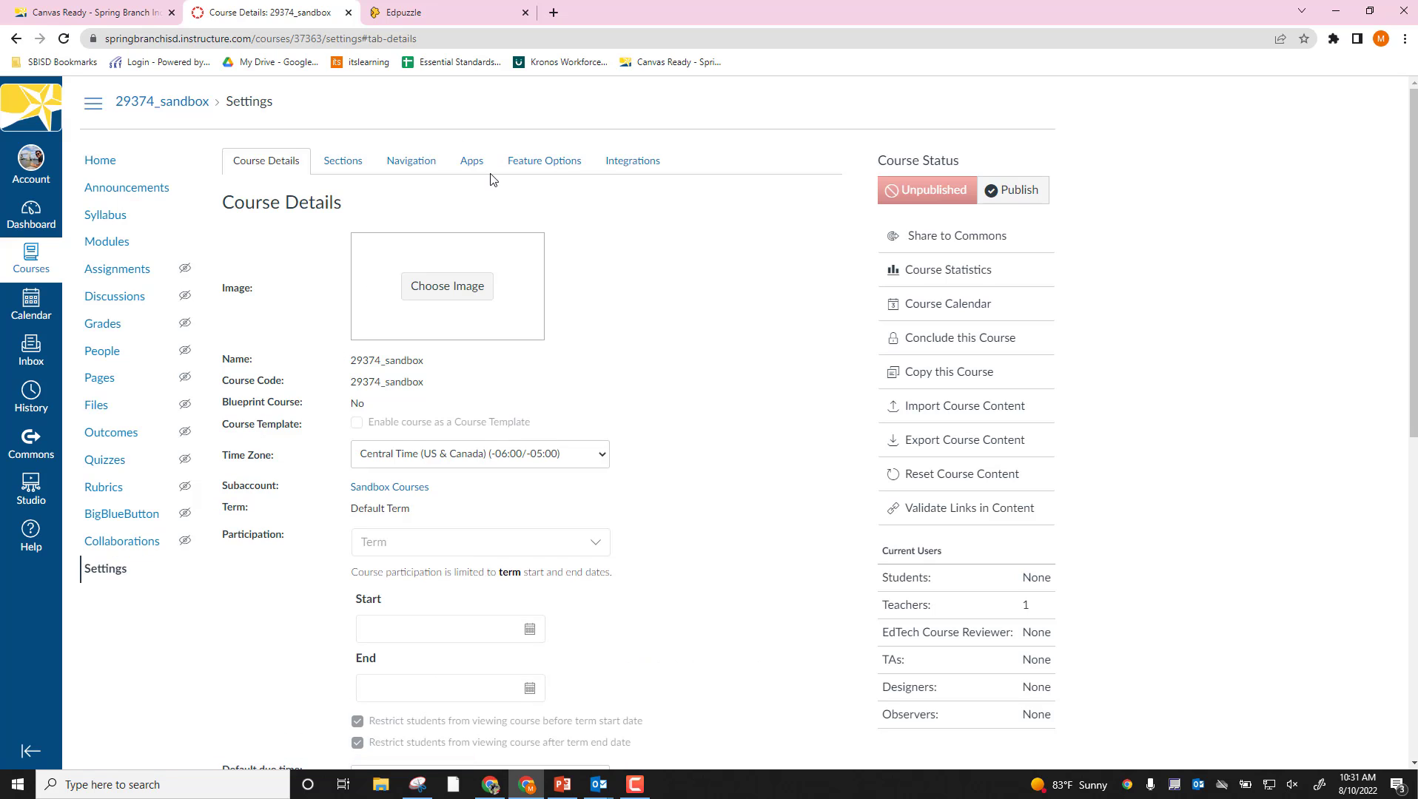
pyautogui.click(479, 165)
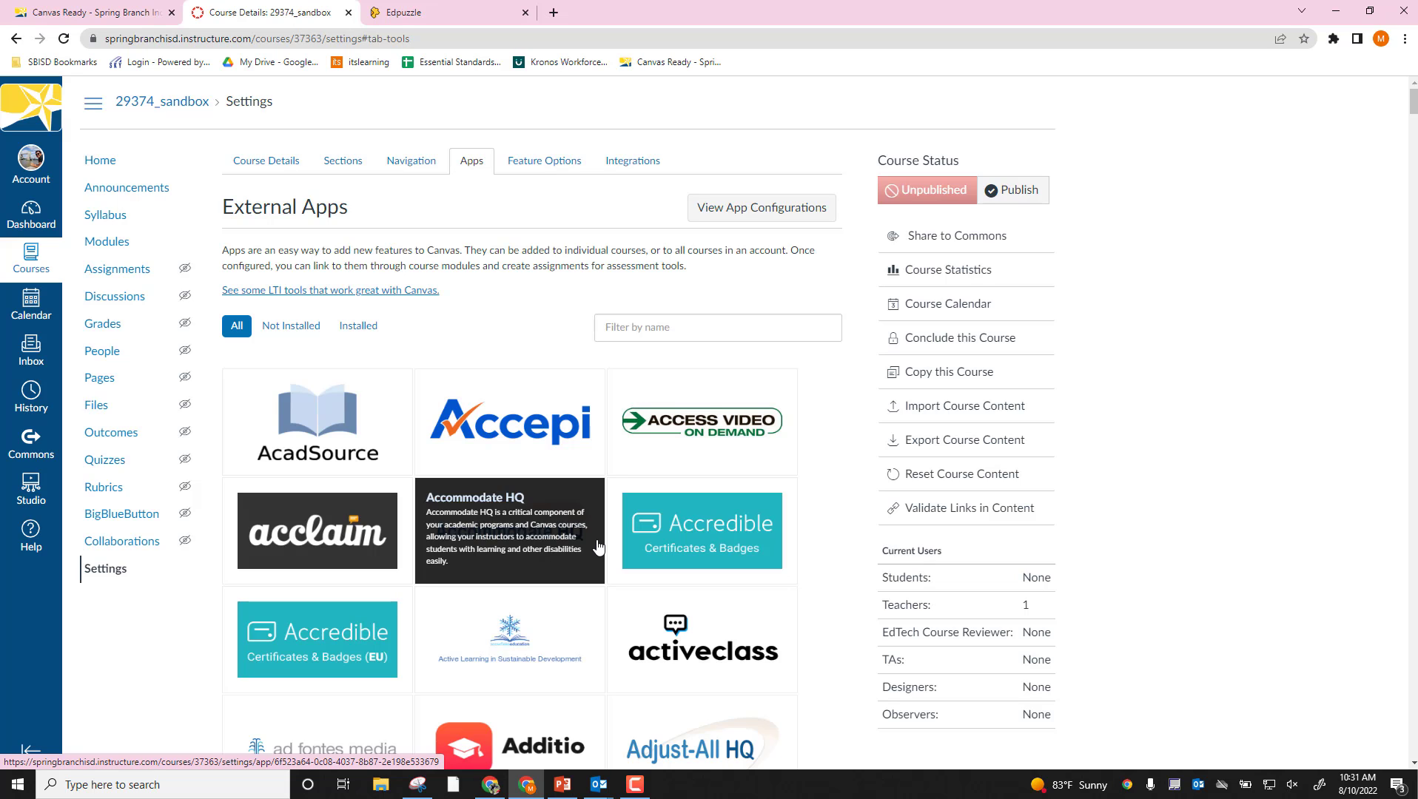
# Filter the course's external apps by the name "Ed".
pyautogui.click(460, 22)
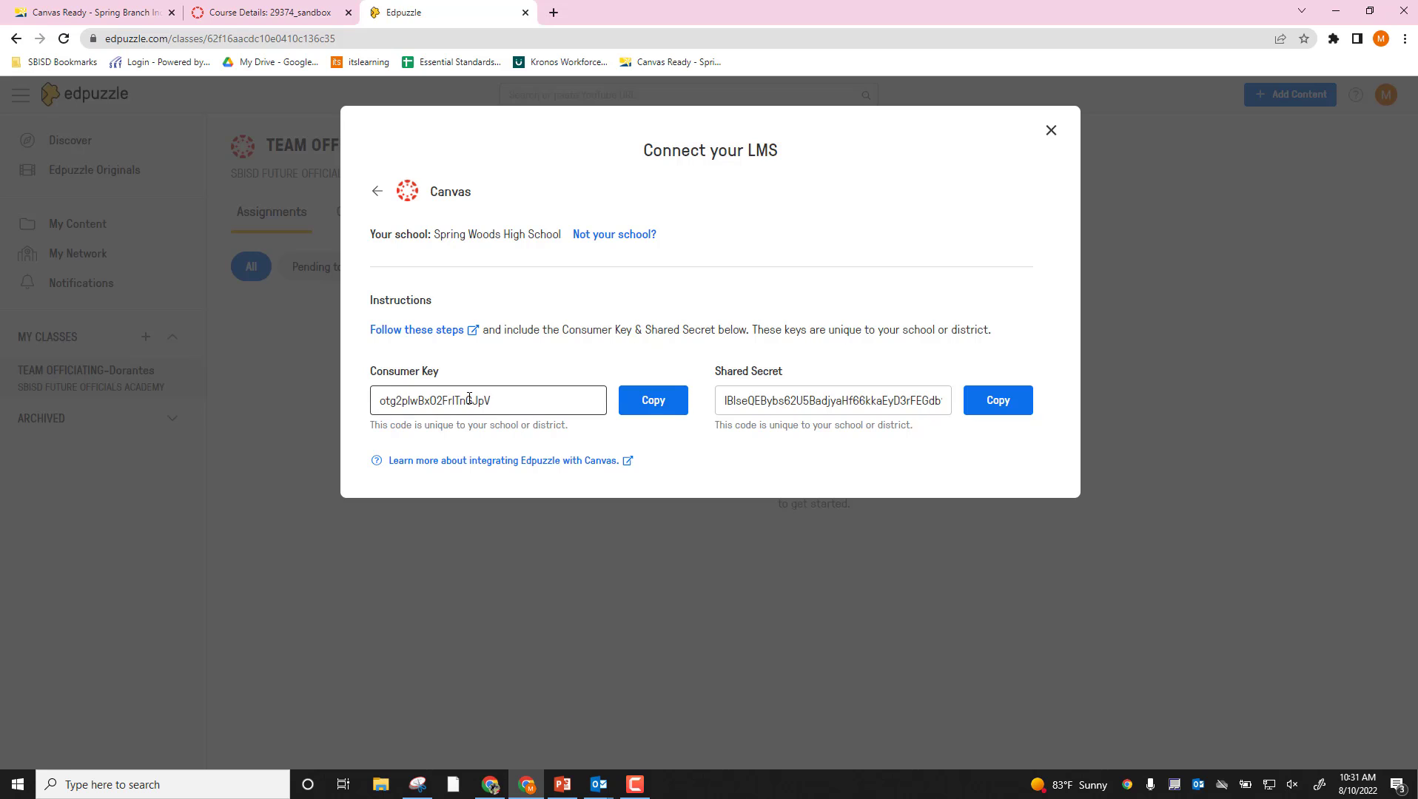
pyautogui.click(293, 6)
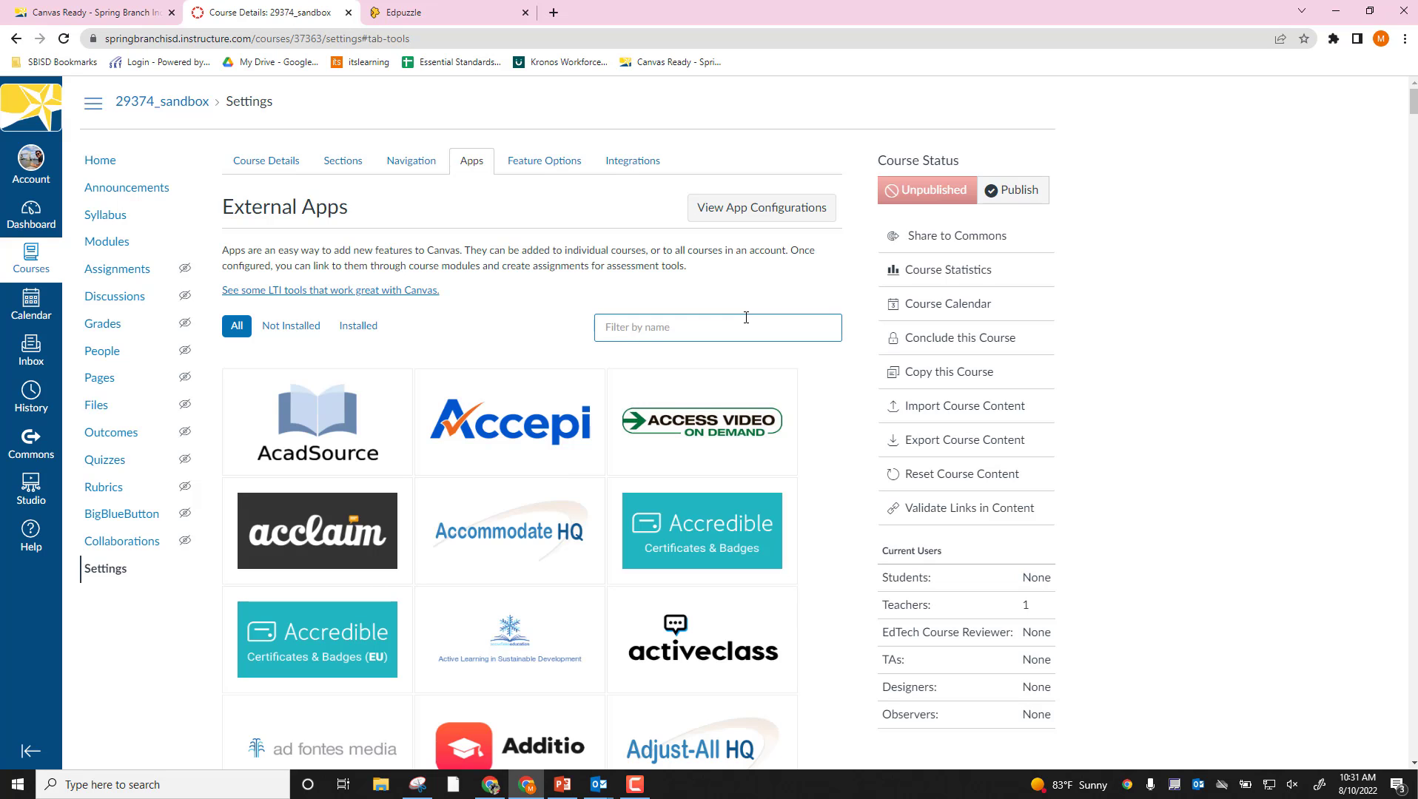
pyautogui.write('ed puzzle')
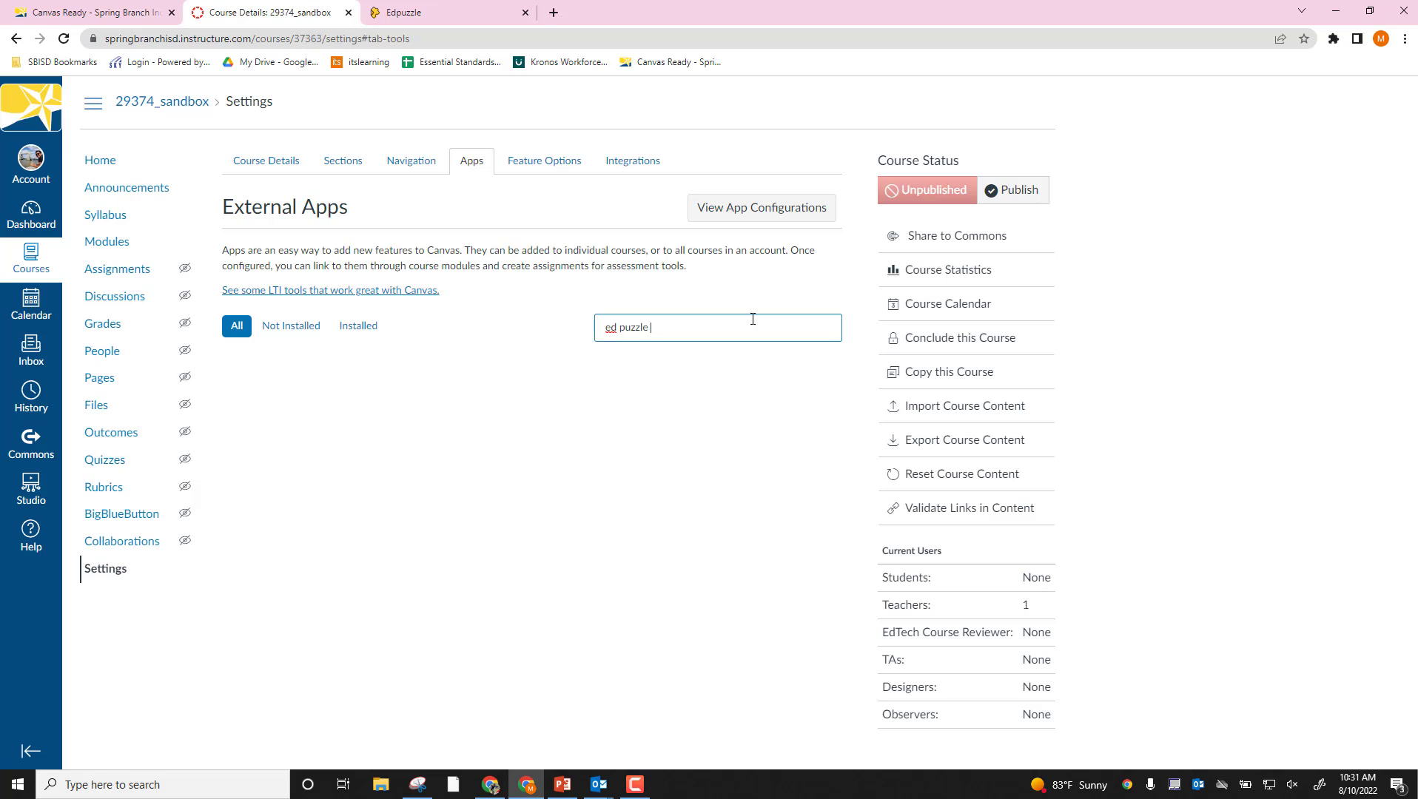
pyautogui.moveTo(752, 318); pyautogui.dragTo(500, 338)
pyautogui.write('Ed')
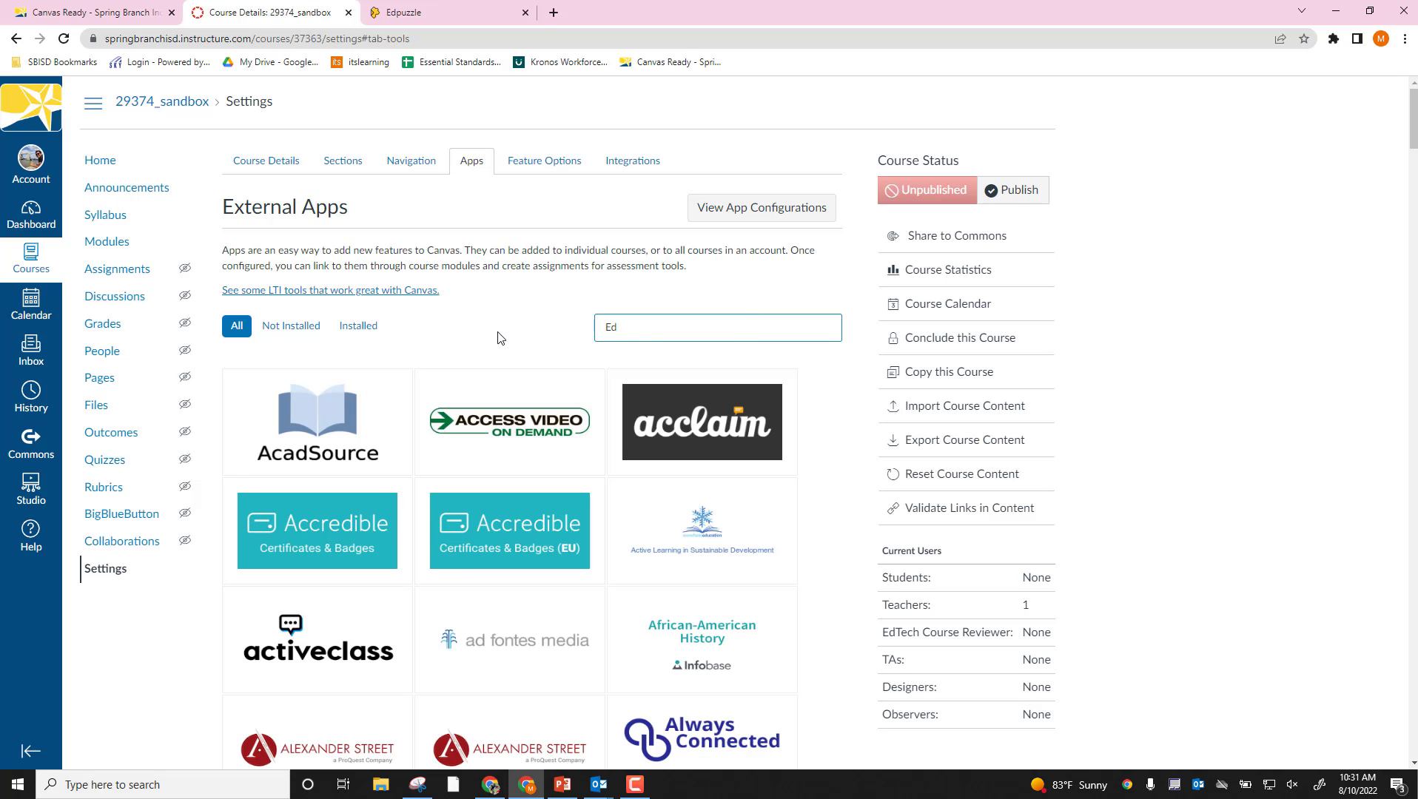
# Find the Edpuzzle app among the filtered external apps and open its details.
pyautogui.scroll(-15, 544, 666)
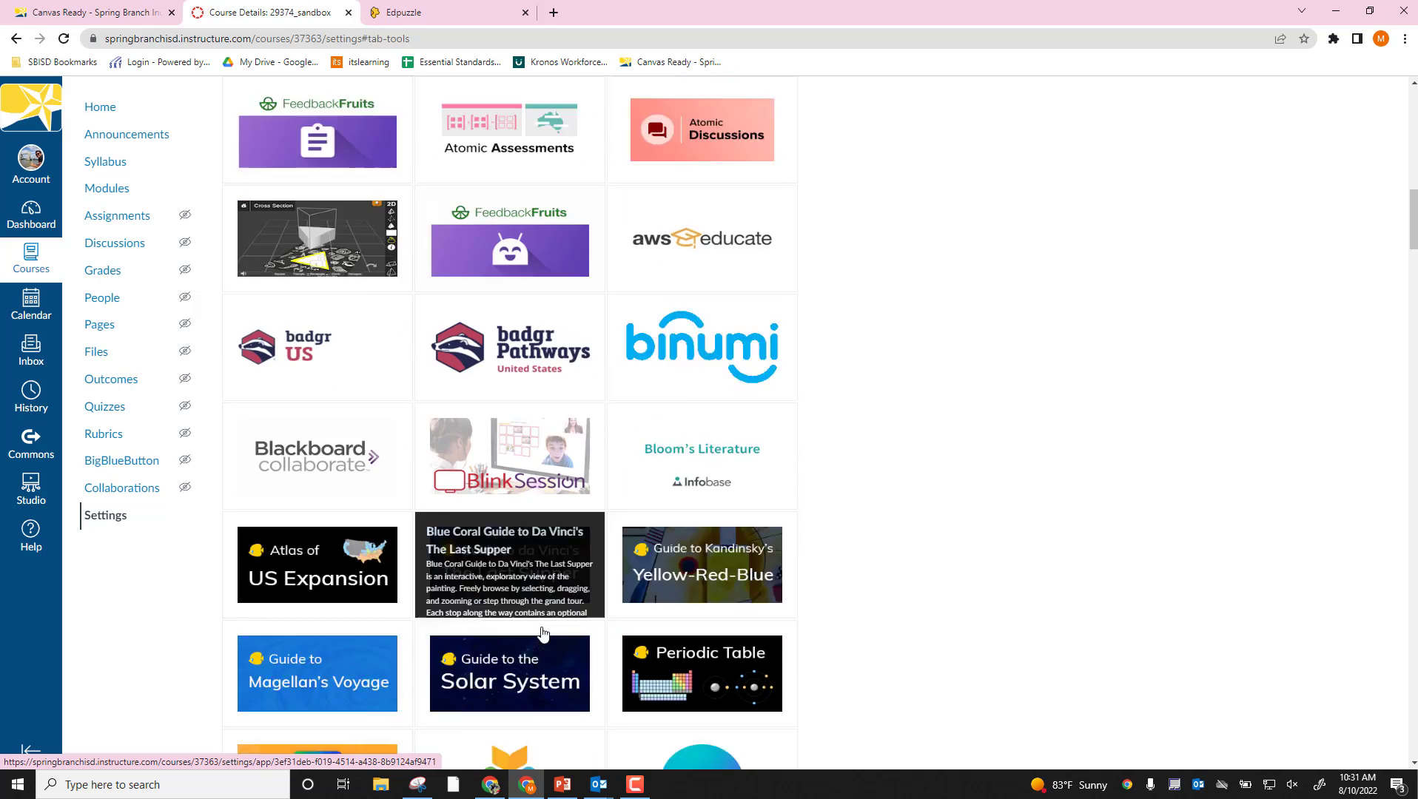
pyautogui.scroll(-20, 544, 632)
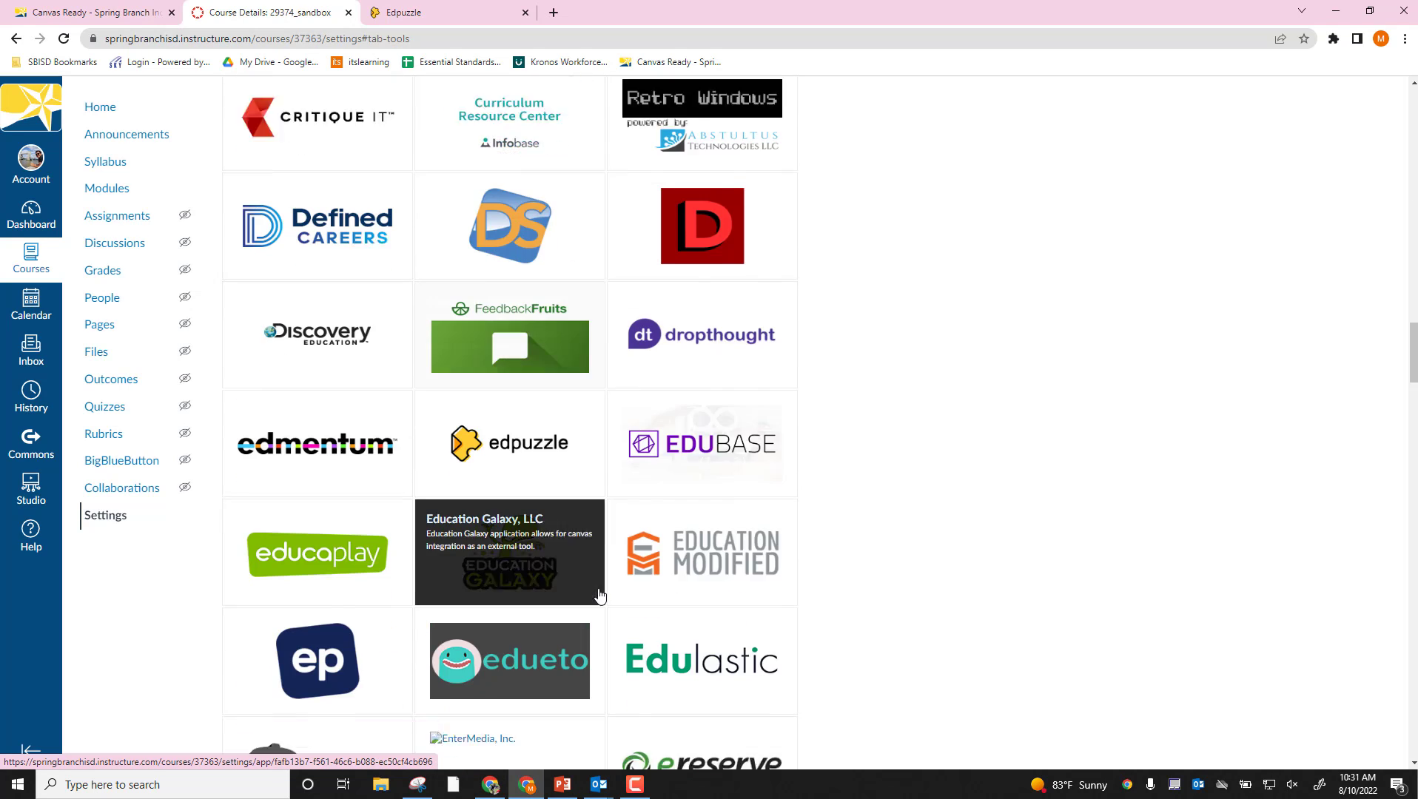
pyautogui.scroll(-2, 636, 592)
pyautogui.scroll(-3, 1067, 605)
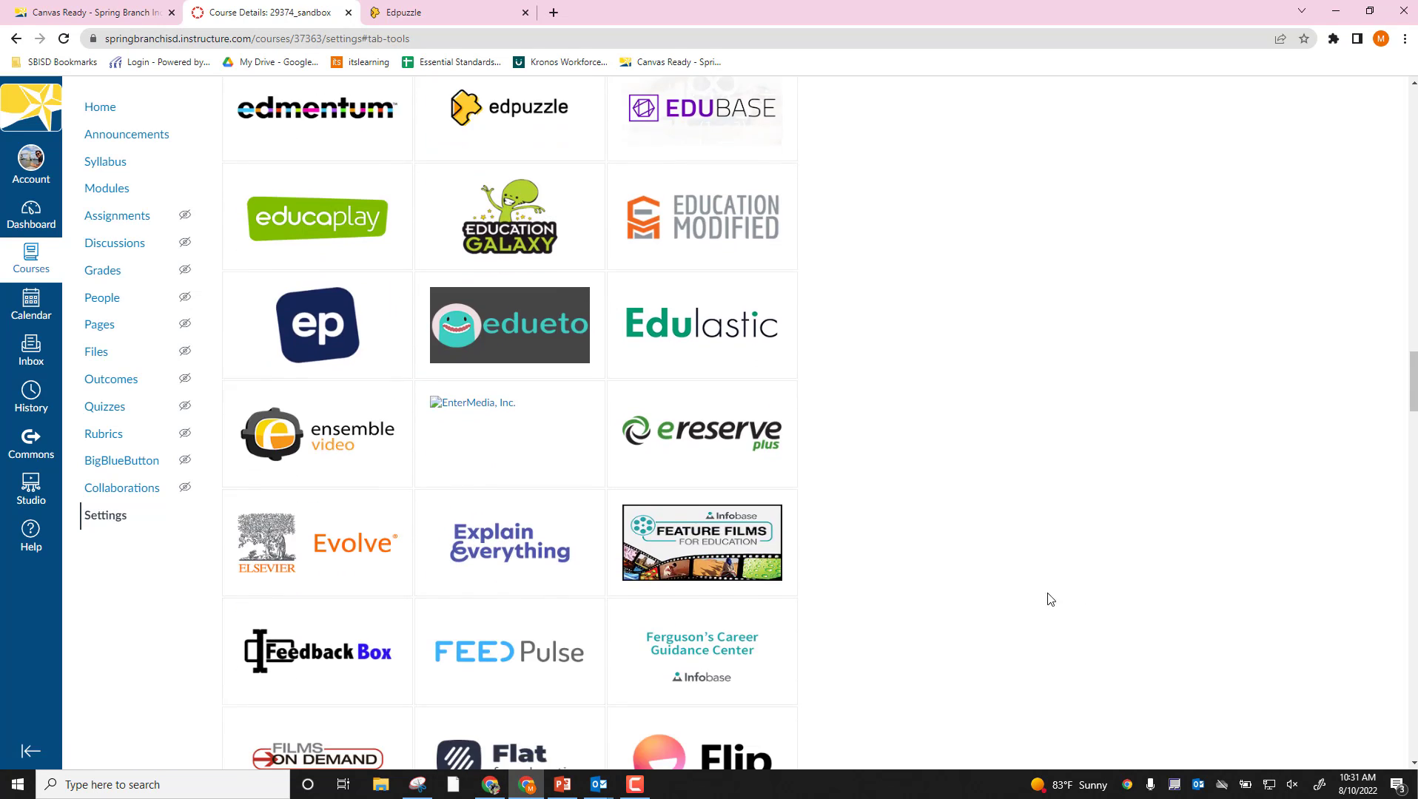
pyautogui.scroll(-2, 993, 599)
pyautogui.scroll(1, 995, 596)
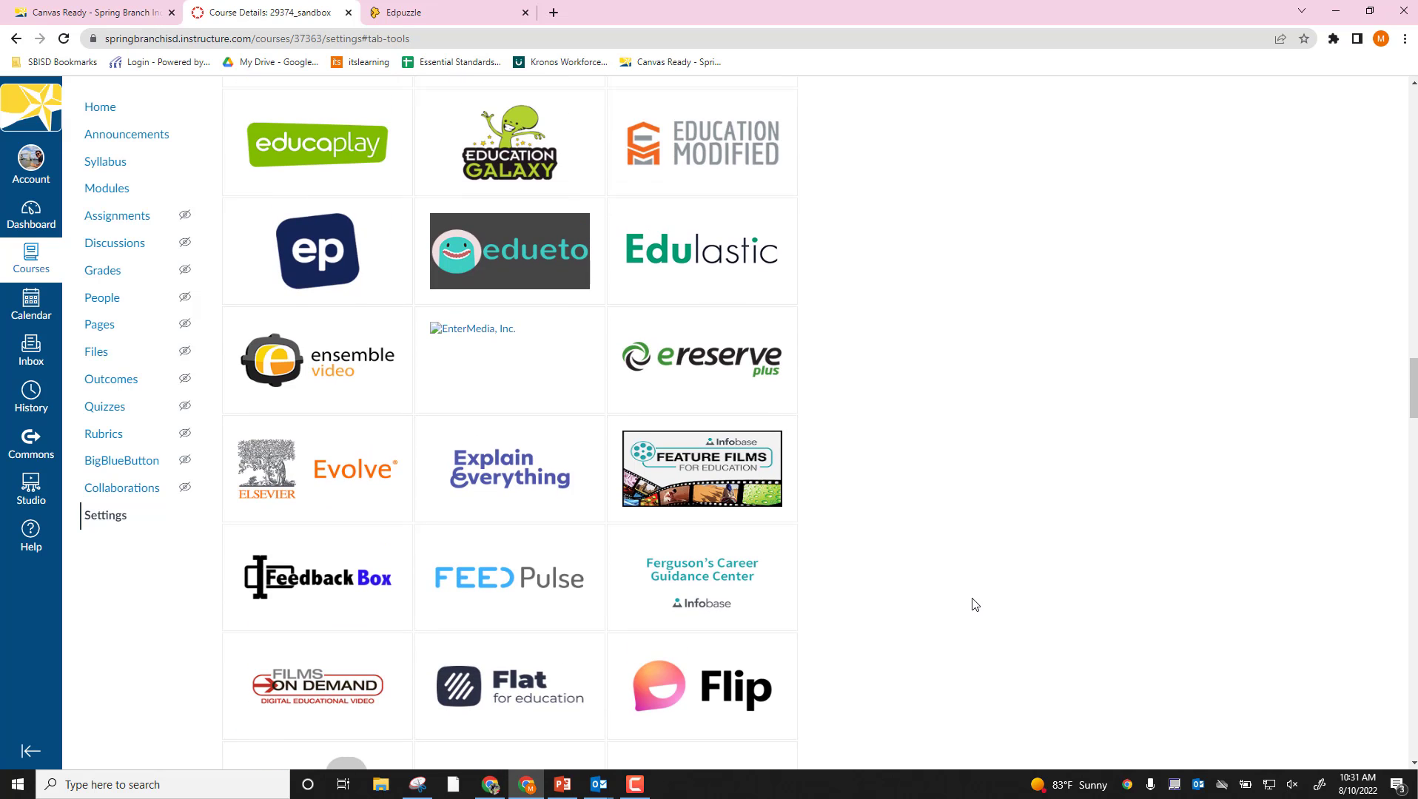
pyautogui.scroll(2, 974, 604)
pyautogui.scroll(2, 975, 604)
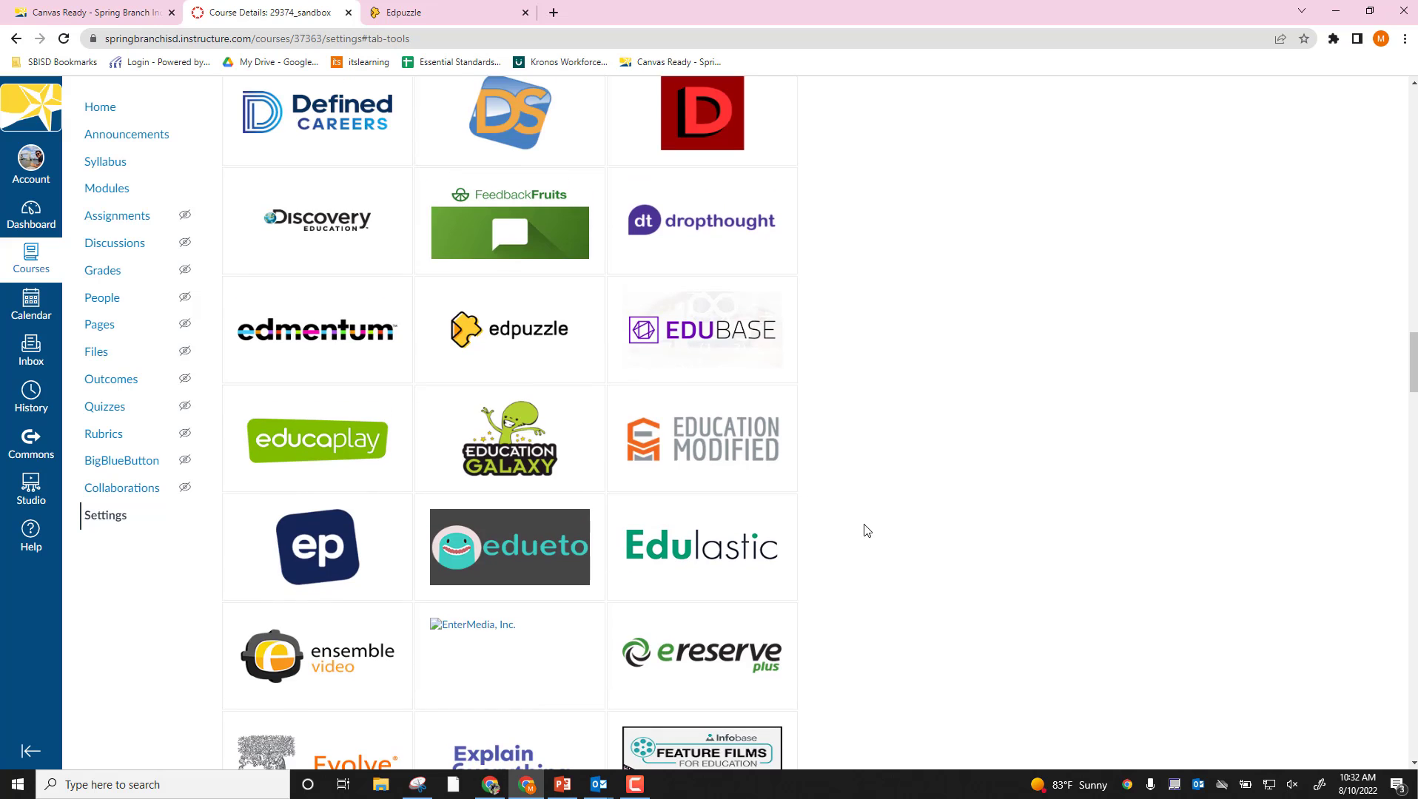
pyautogui.click(513, 326)
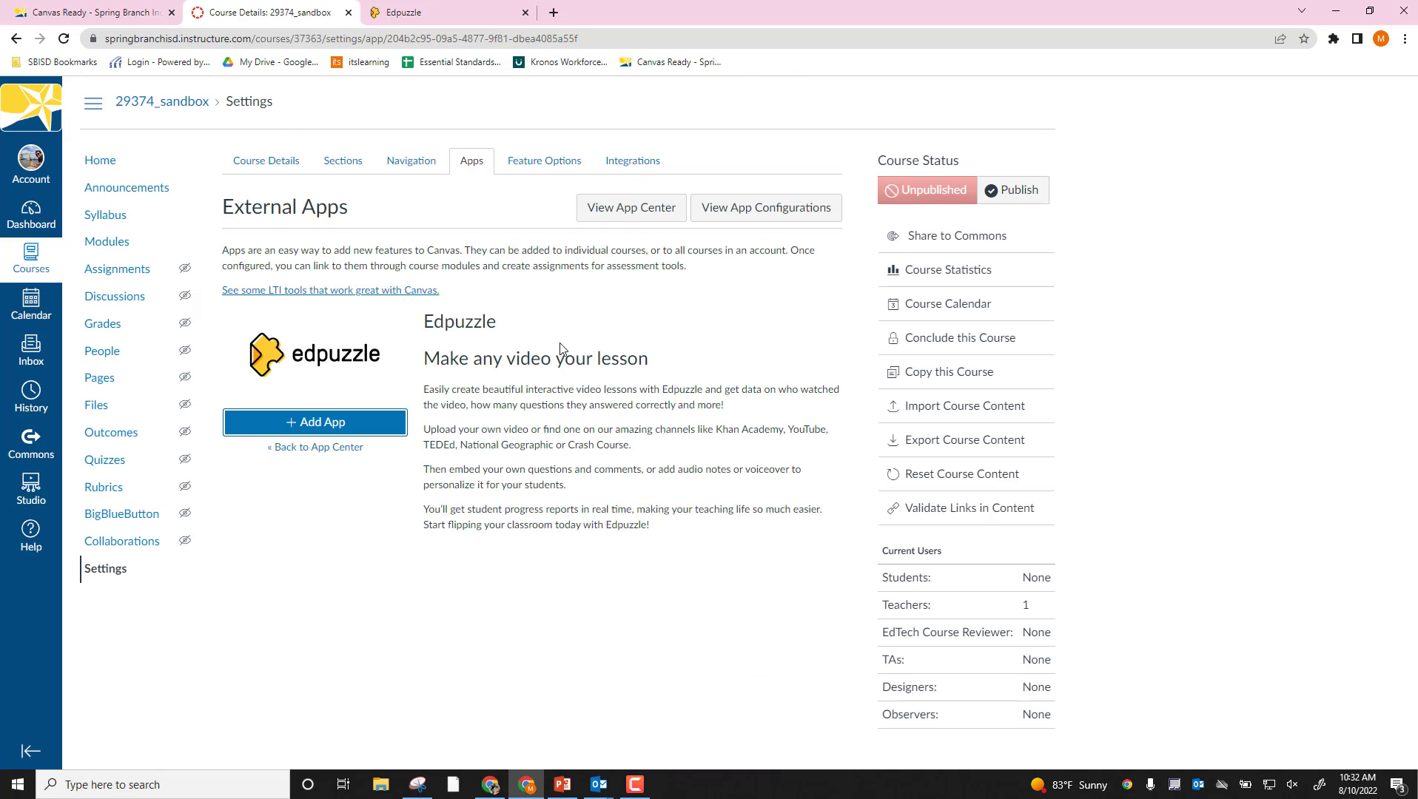
# Start adding the Edpuzzle app to the course and paste in the consumer key copied from Edpuzzle.
pyautogui.click(325, 427)
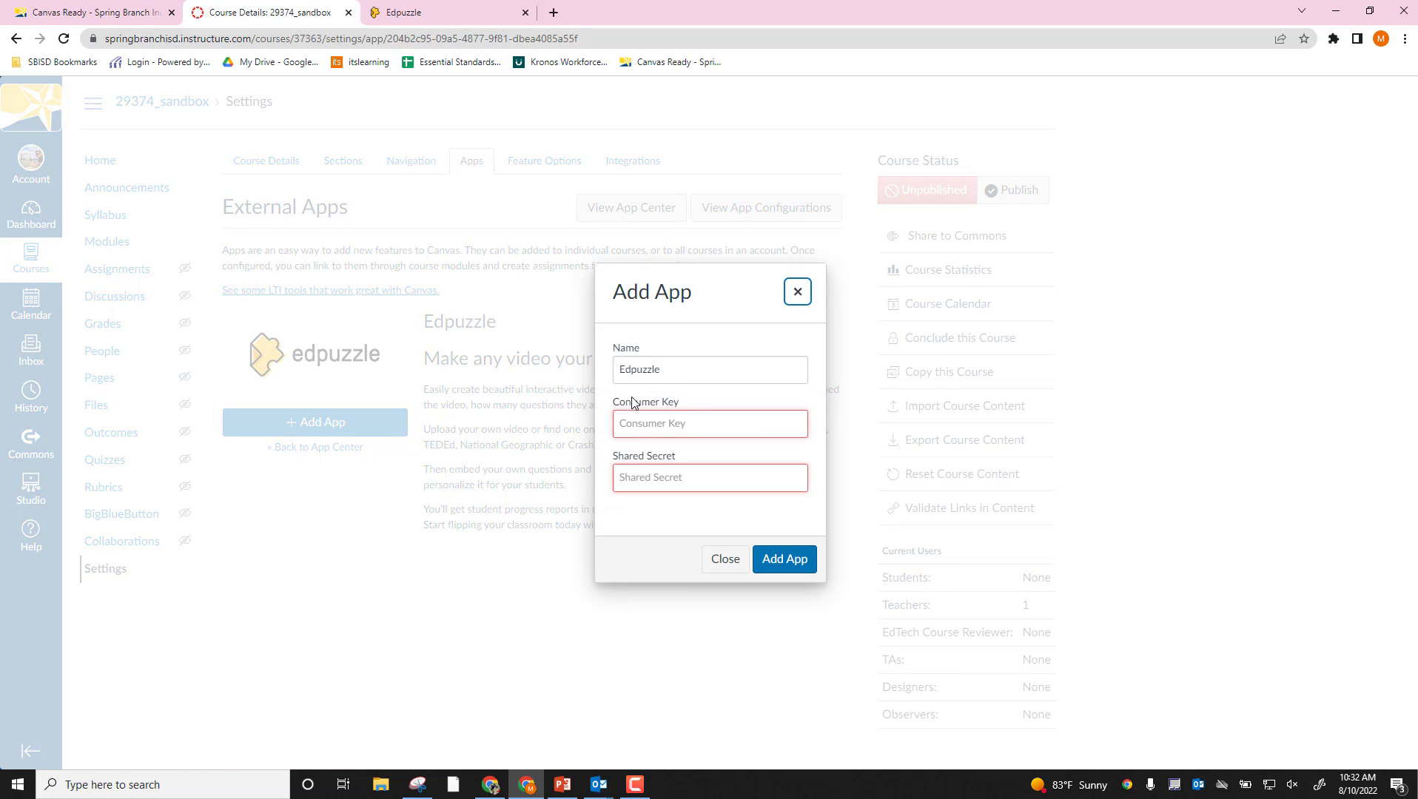
pyautogui.click(488, 13)
pyautogui.click(716, 397)
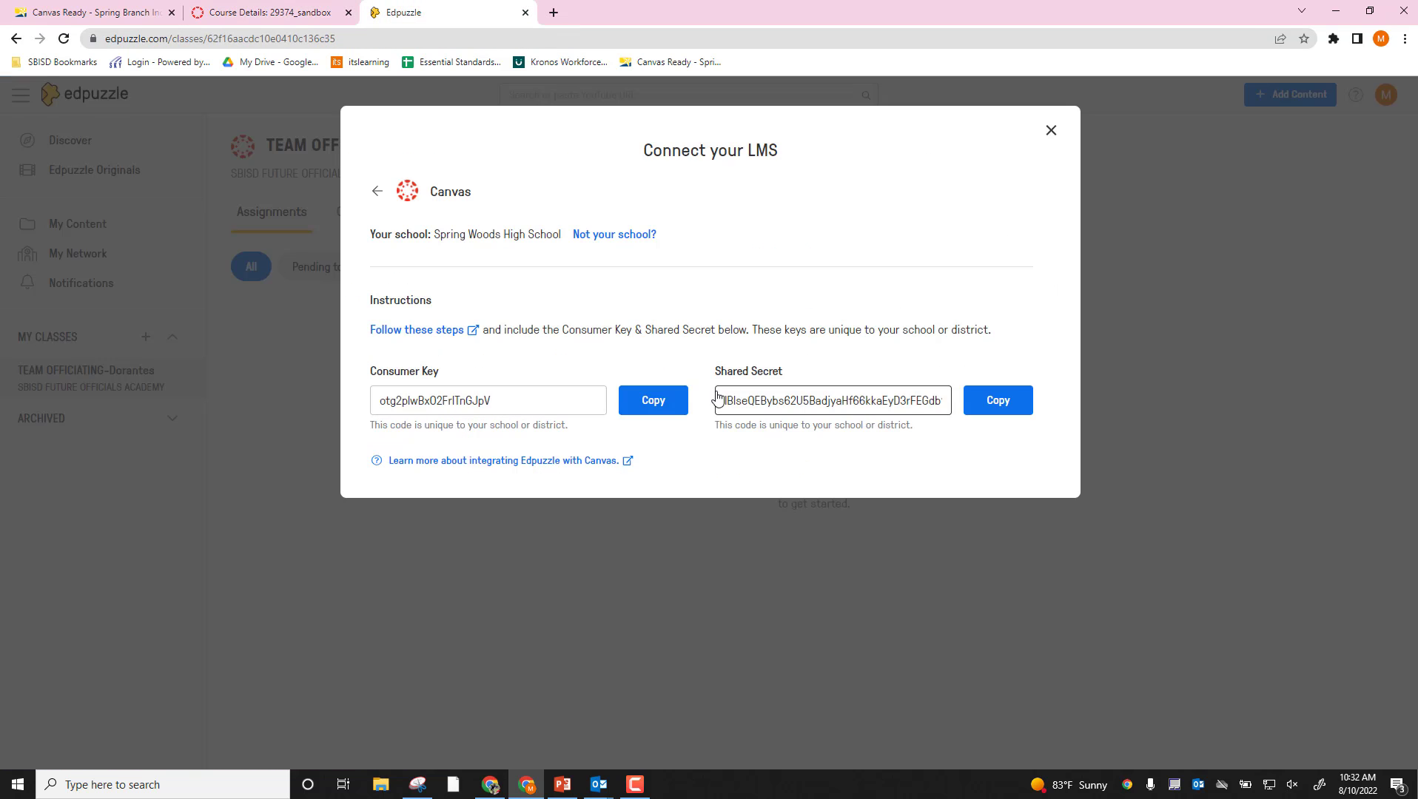
pyautogui.click(666, 403)
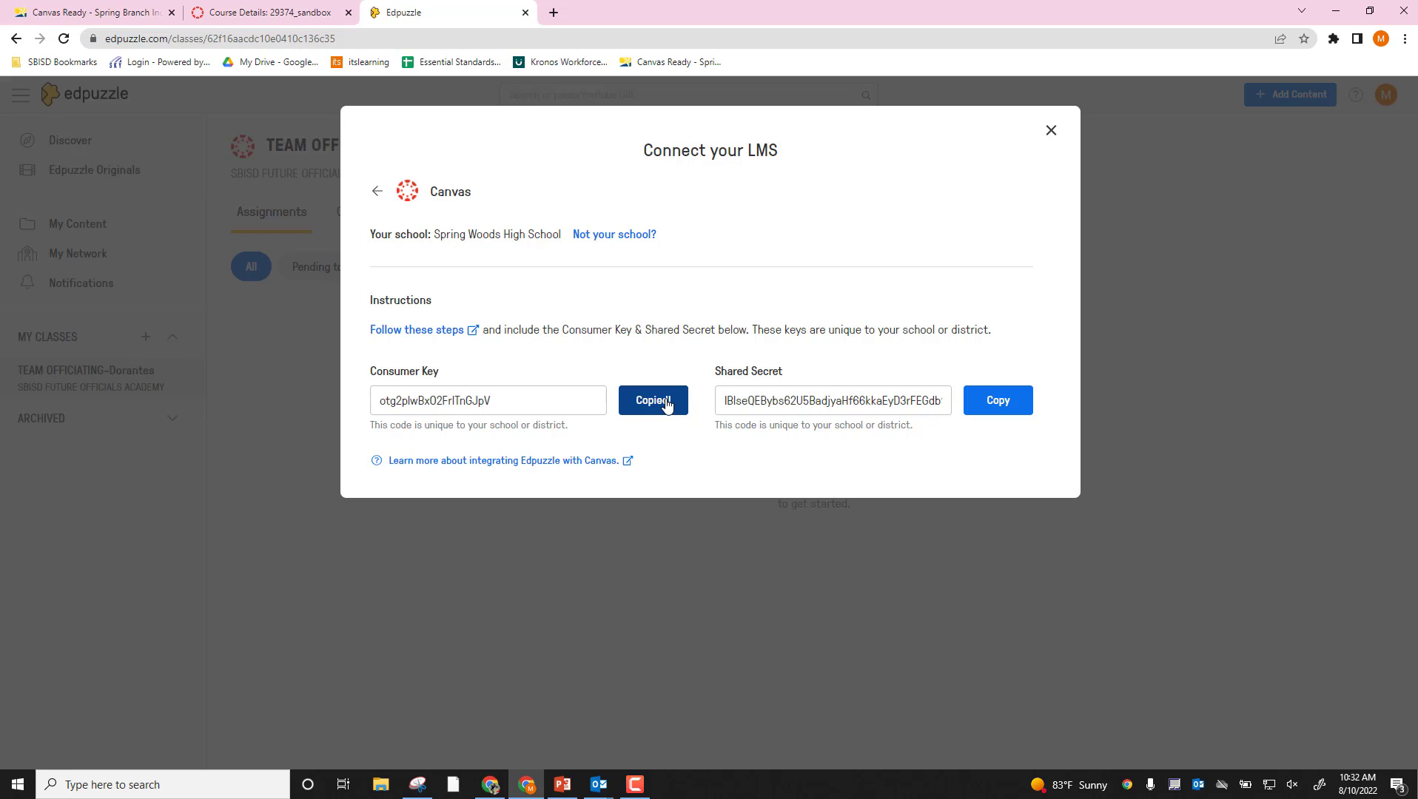
pyautogui.click(318, 12)
pyautogui.rightClick(676, 423)
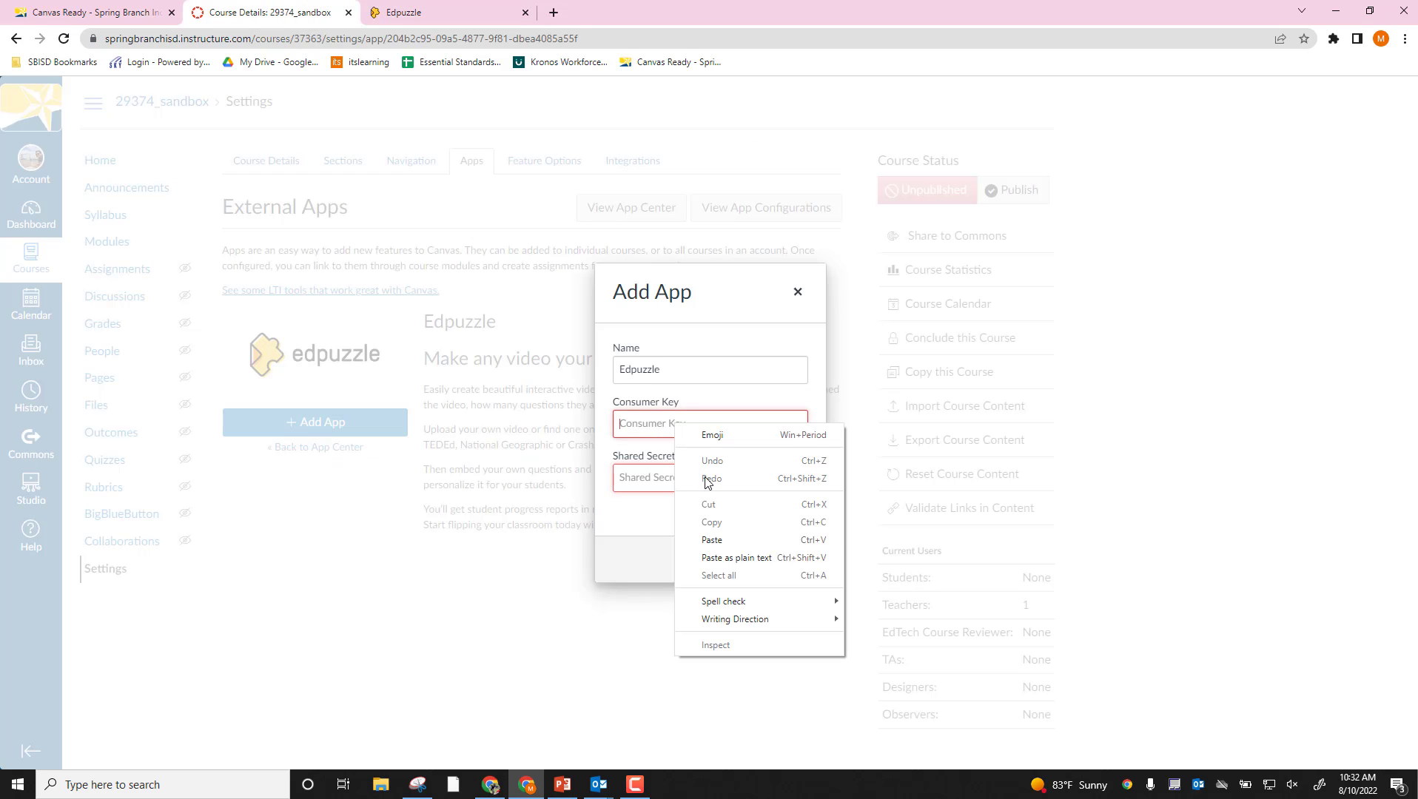
pyautogui.click(716, 541)
# Copy the shared secret from Edpuzzle into the Canvas app form and add the app to the course.
pyautogui.click(449, 9)
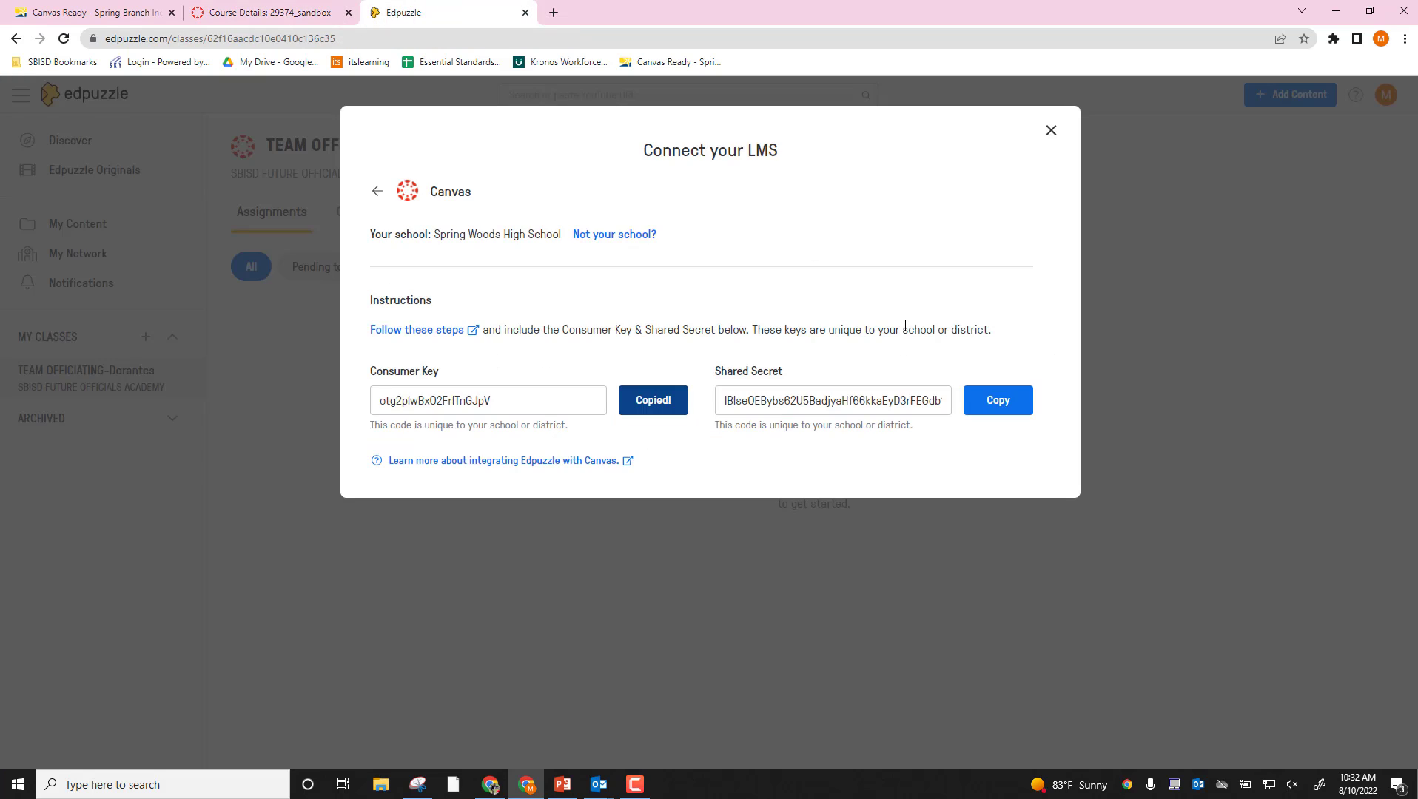
pyautogui.click(985, 400)
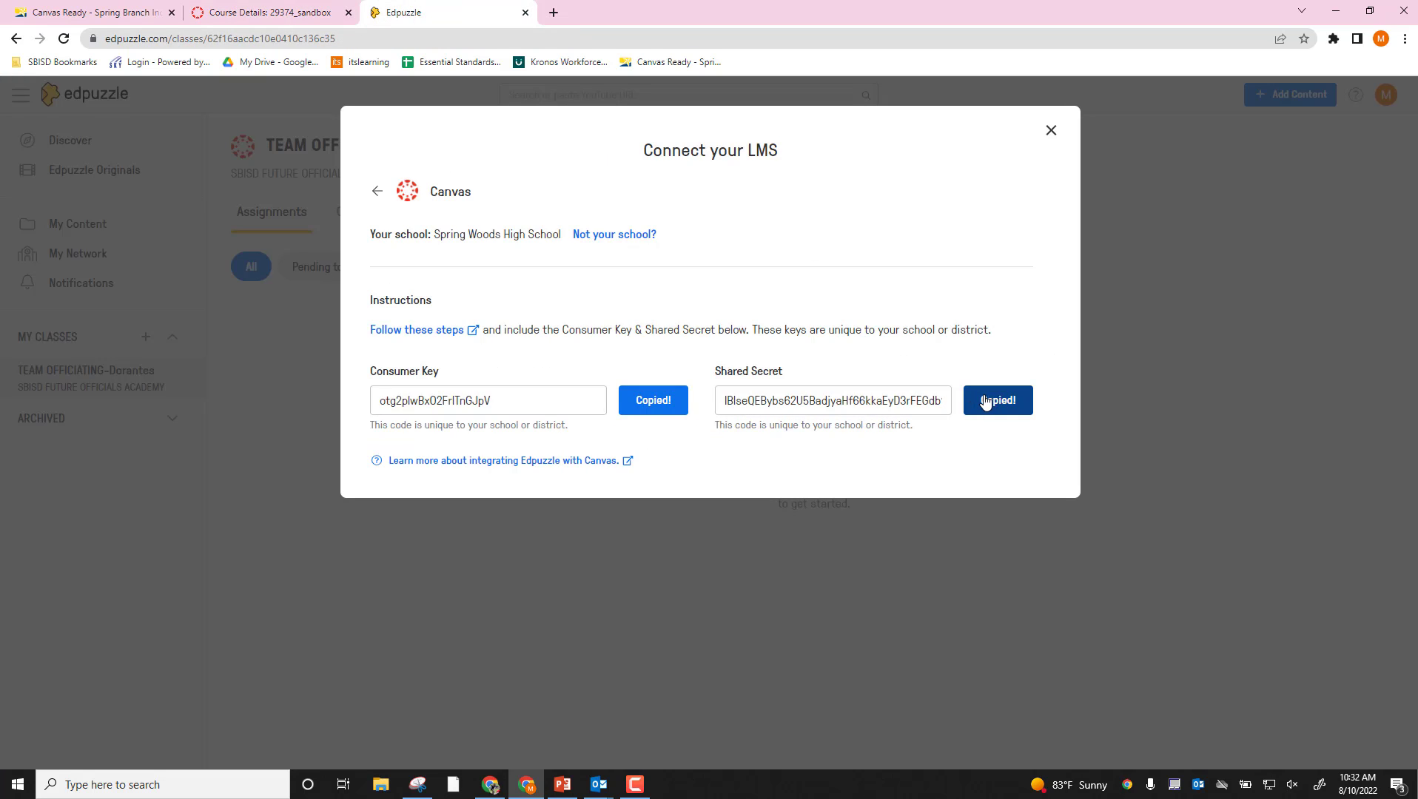
pyautogui.click(308, 10)
pyautogui.rightClick(651, 482)
pyautogui.click(721, 616)
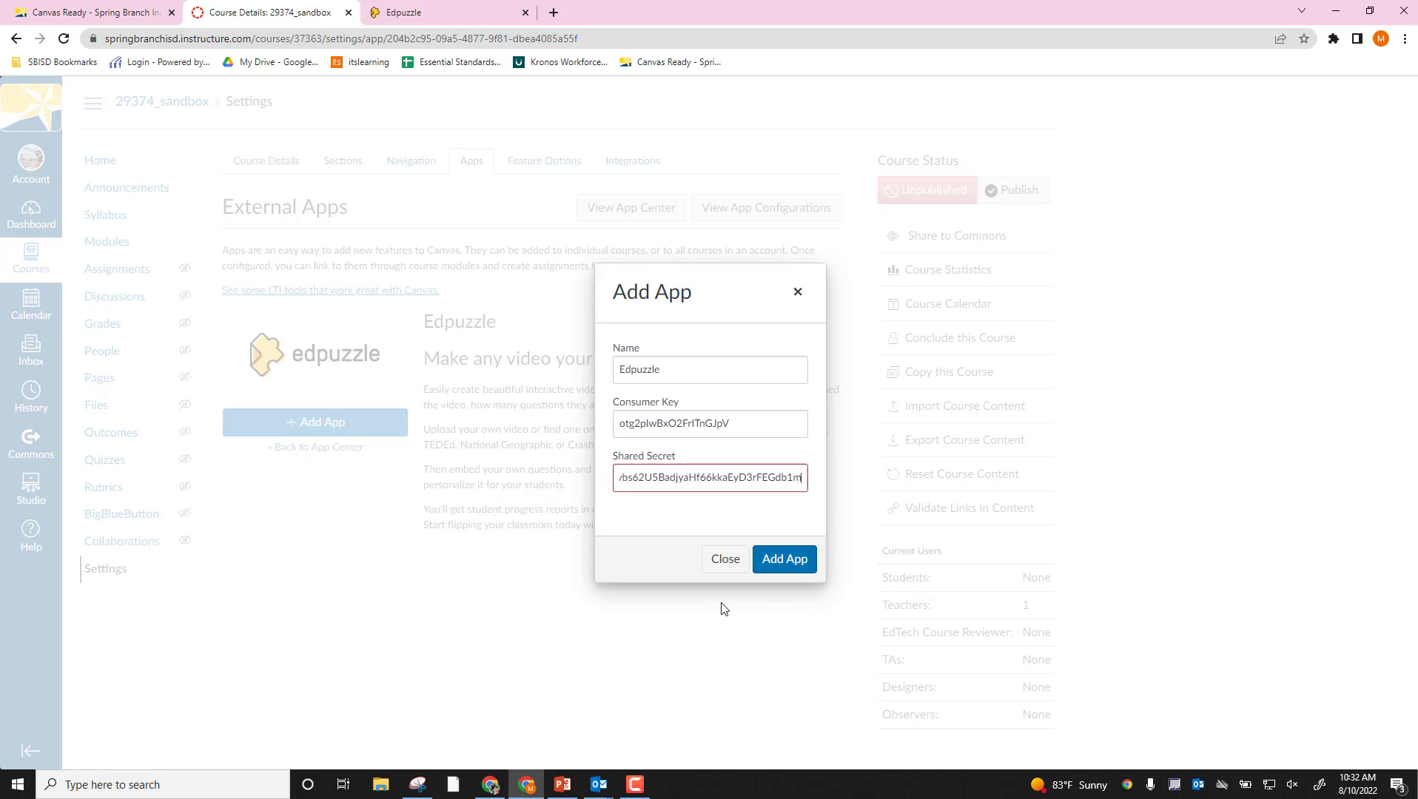
pyautogui.click(796, 564)
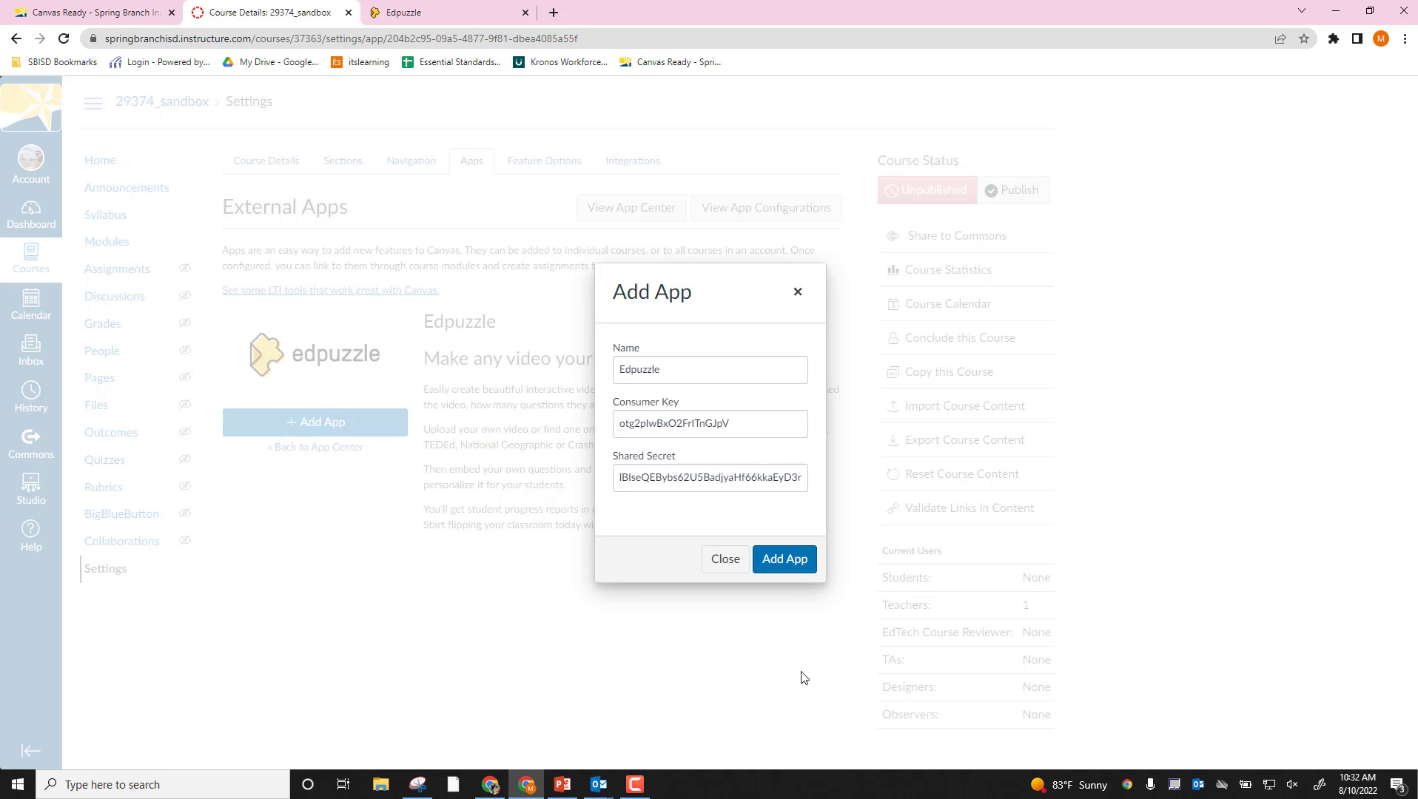
pyautogui.click(725, 560)
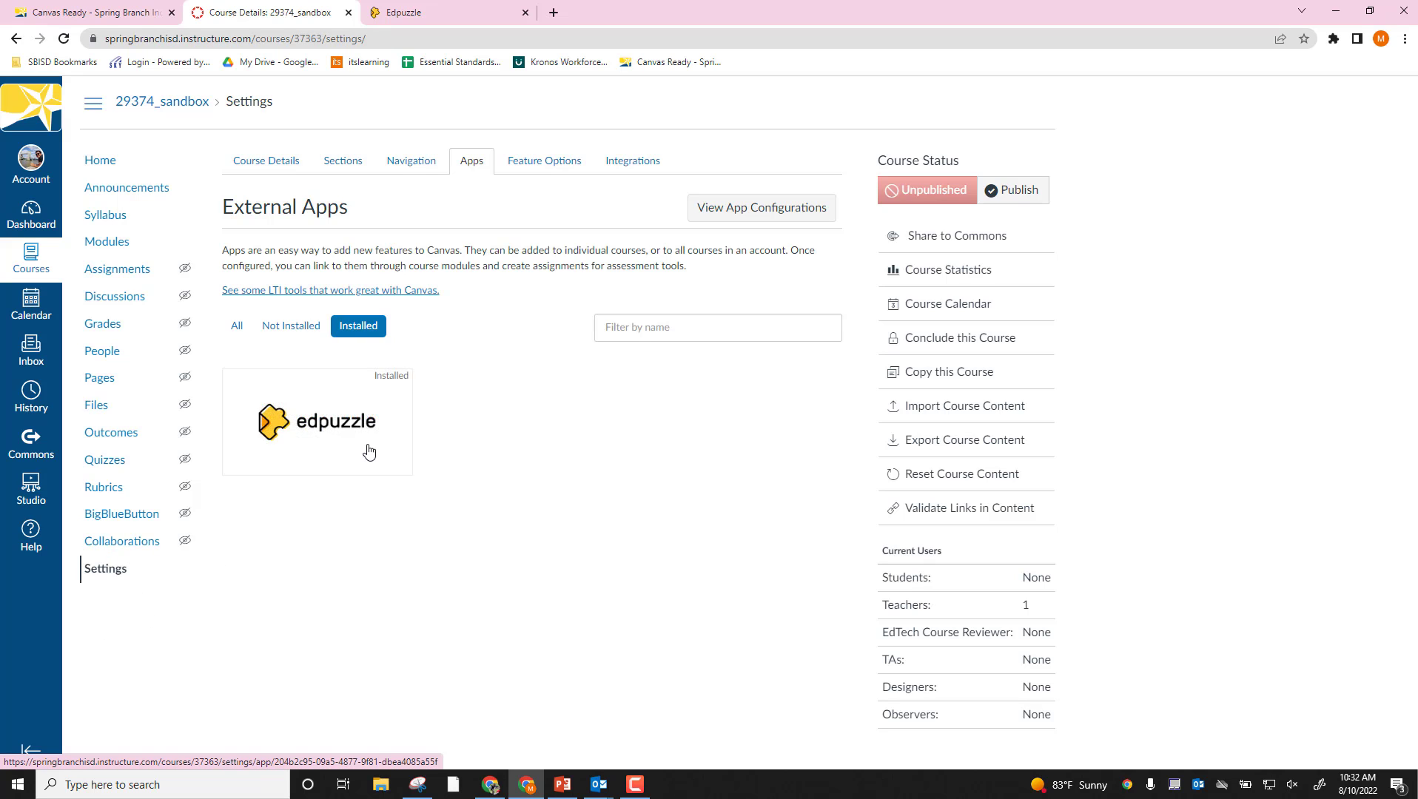
# List the installed apps, reload the course settings page and open Edpuzzle from the course navigation.
pyautogui.click(231, 329)
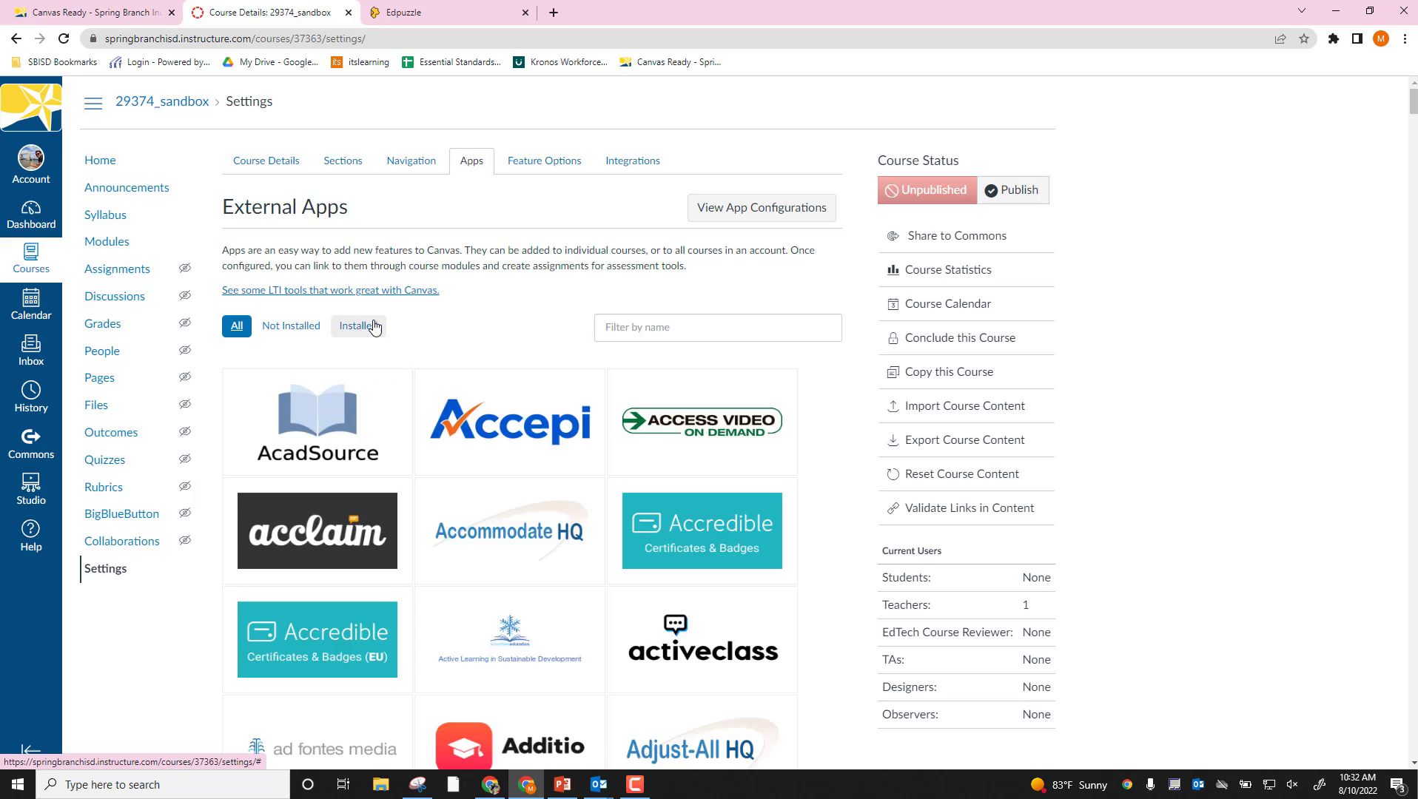
pyautogui.click(358, 325)
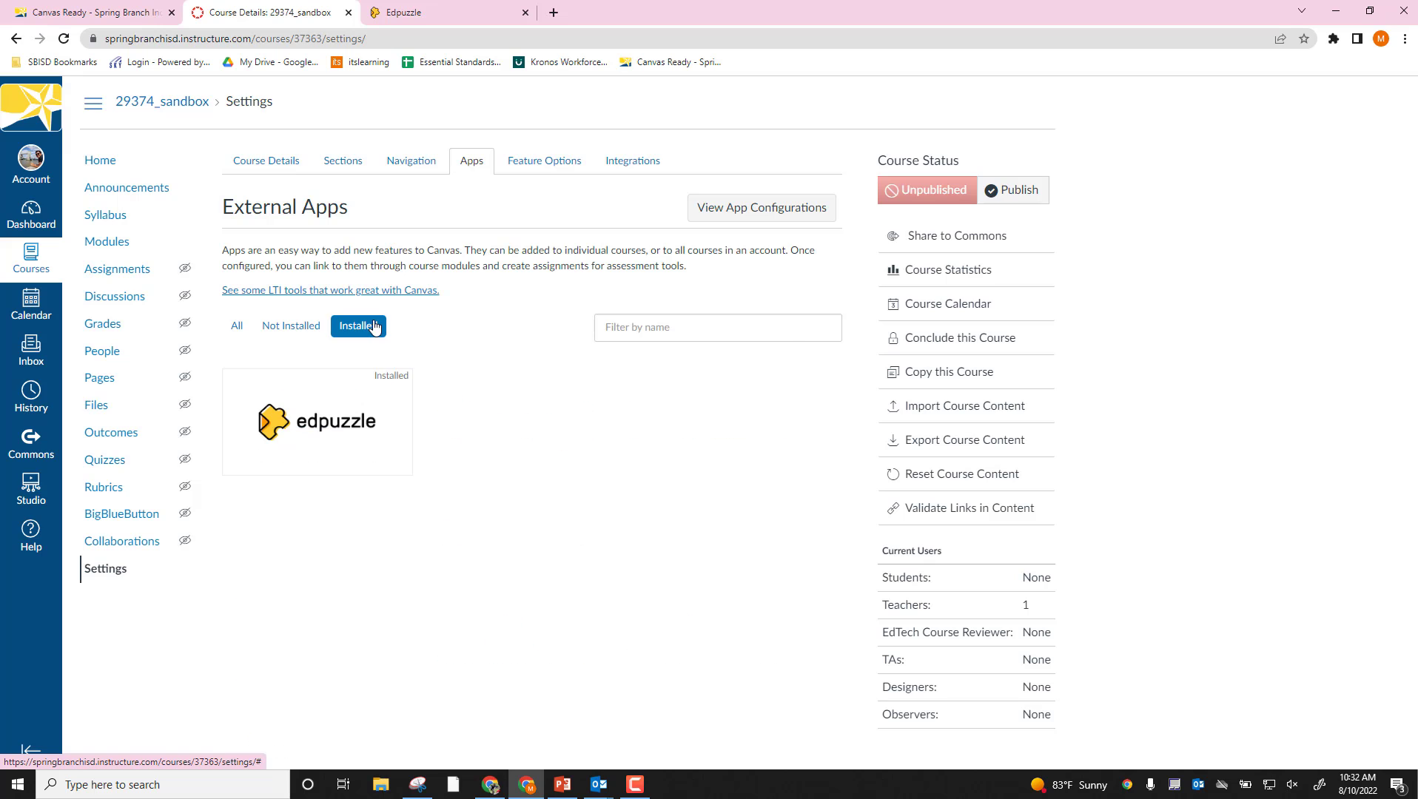
pyautogui.click(64, 40)
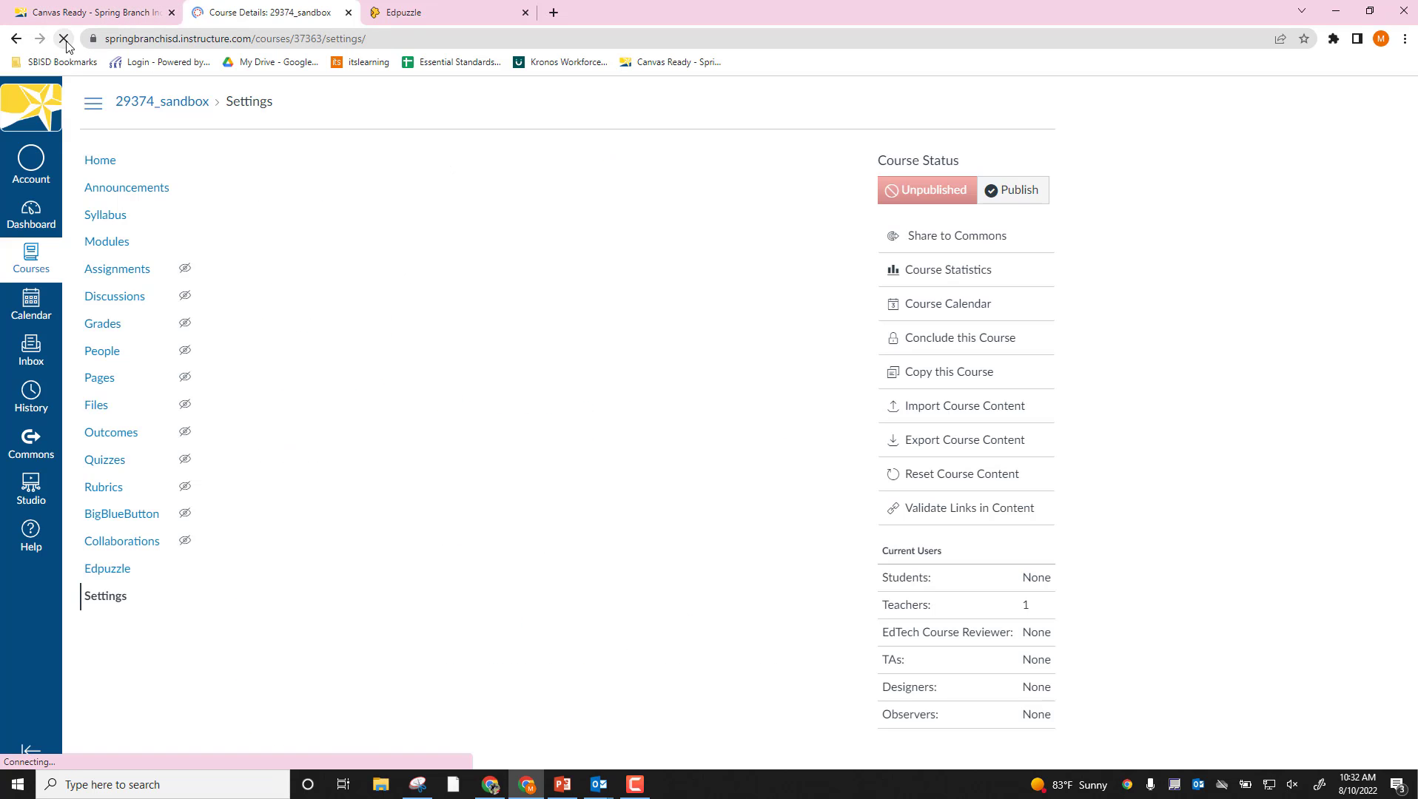
pyautogui.click(117, 575)
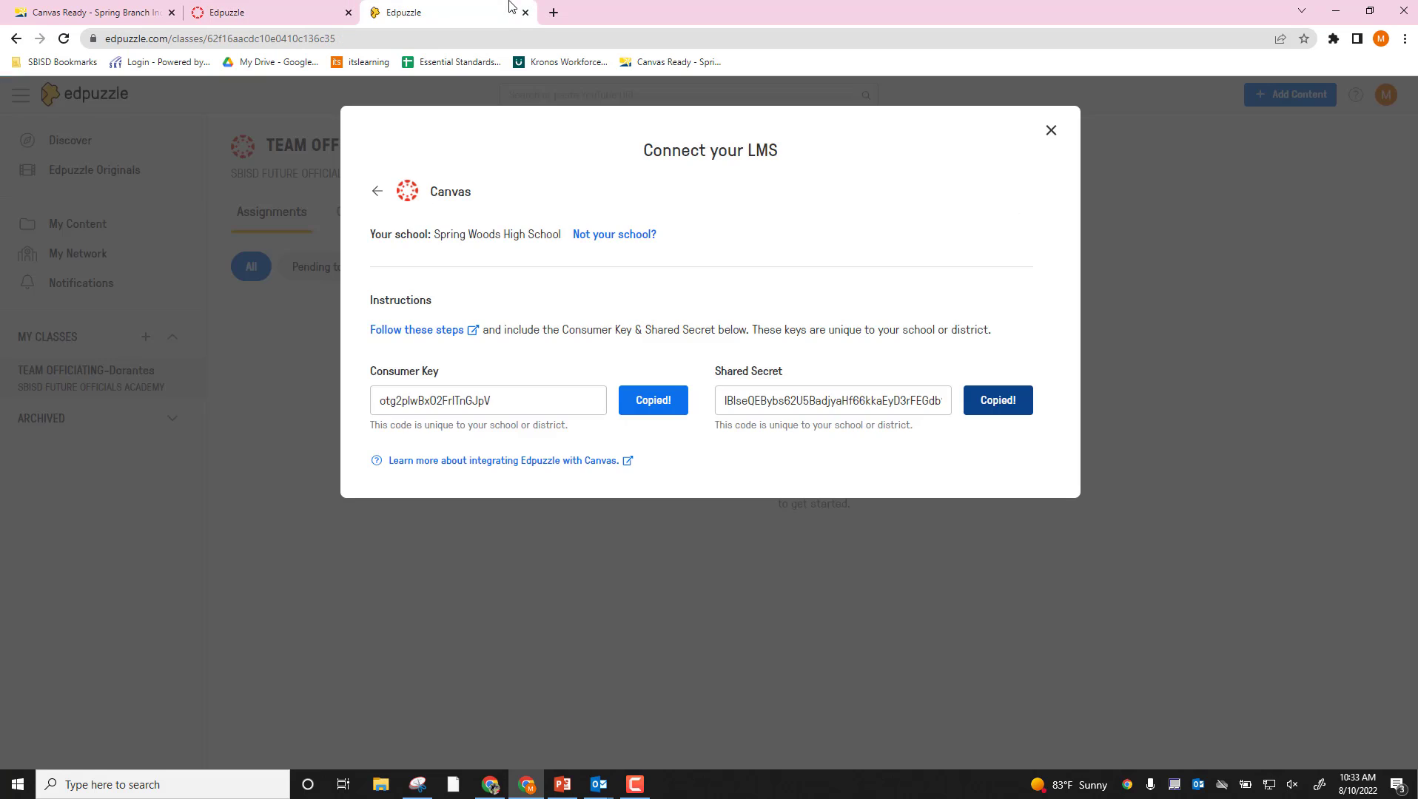
# Return to the Edpuzzle site, dismiss the LMS connection dialog and refresh the class page.
pyautogui.click(510, 11)
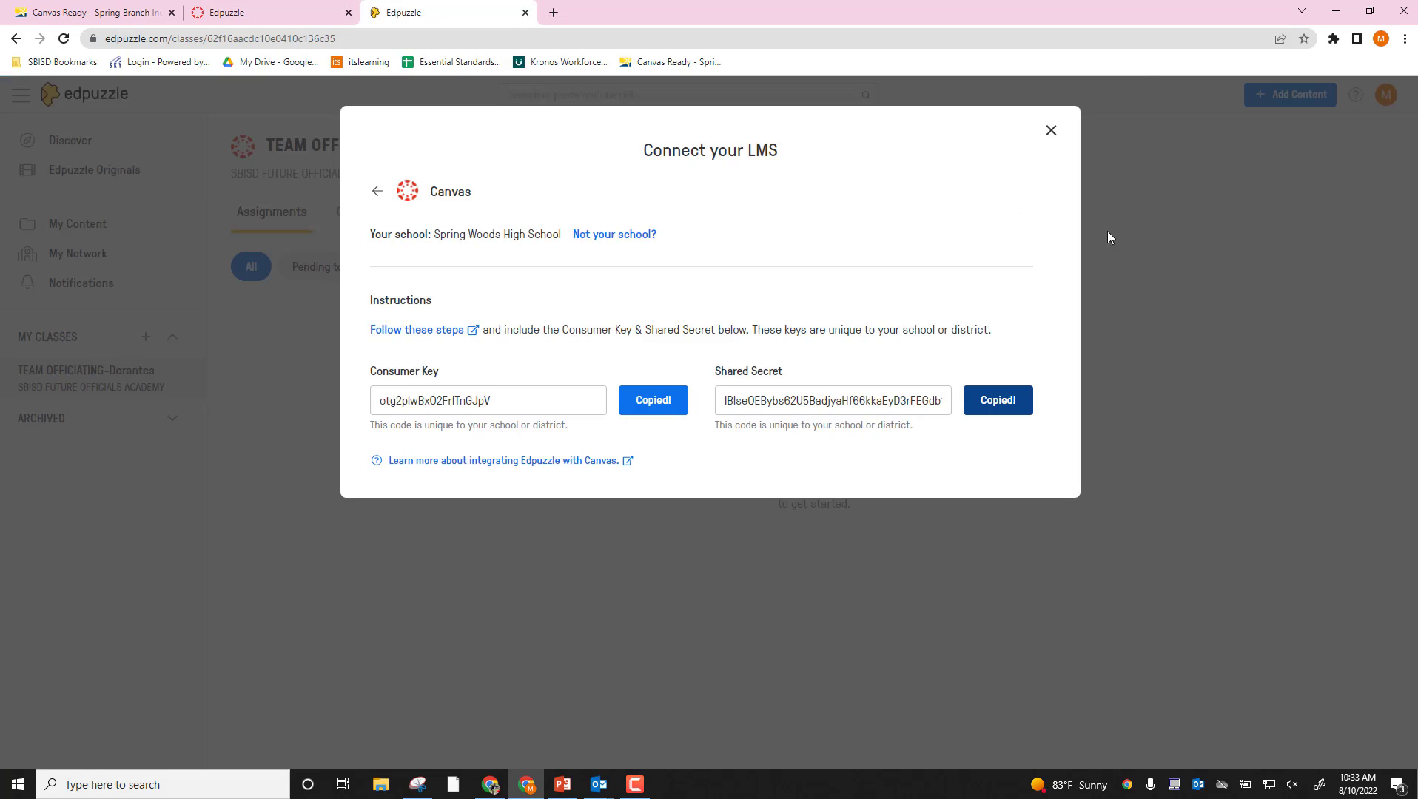
pyautogui.click(1050, 131)
pyautogui.click(65, 40)
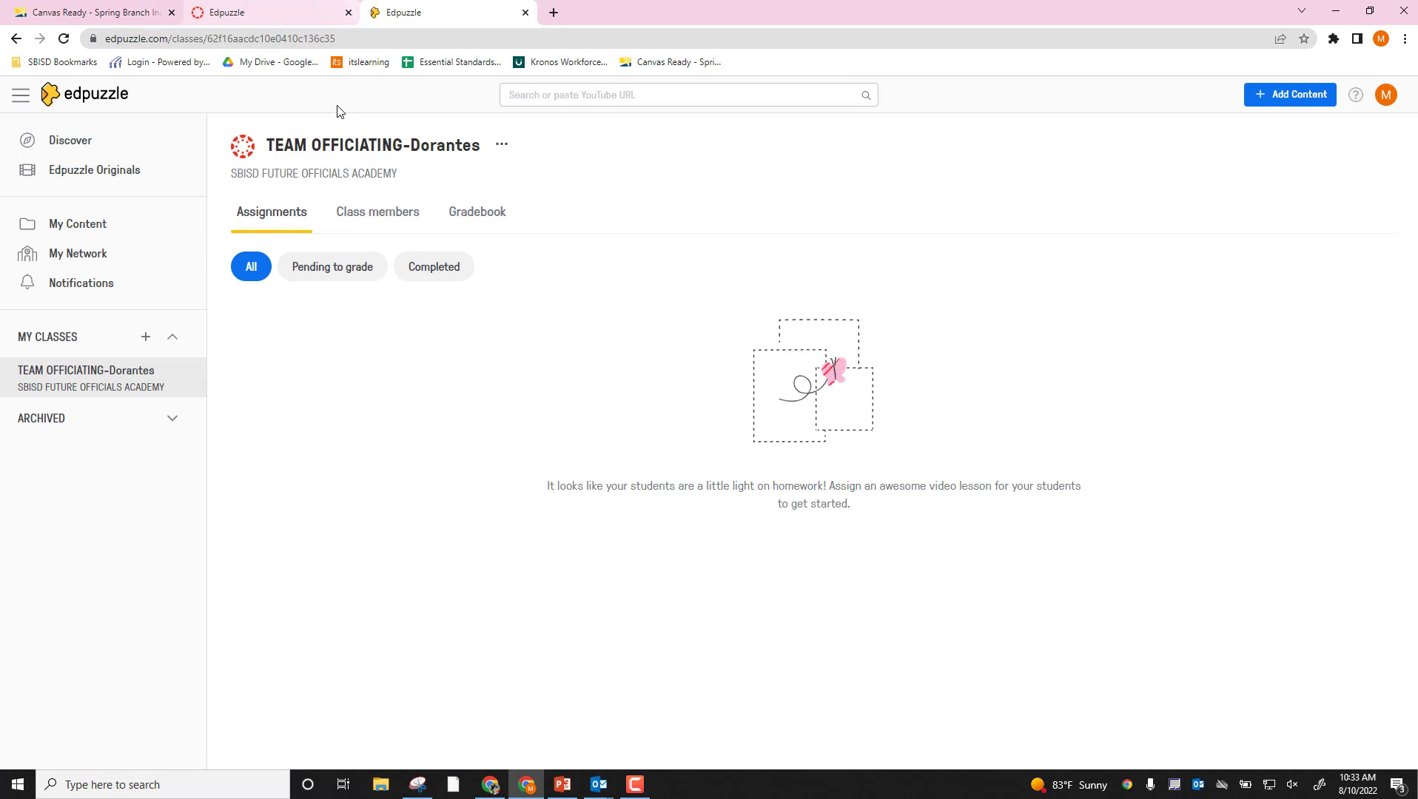
# Return to Canvas, describe the new Edpuzzle class as "Sandbox Personal Account" and set its grade level to Higher education / College (Ages 18+).
pyautogui.click(298, 6)
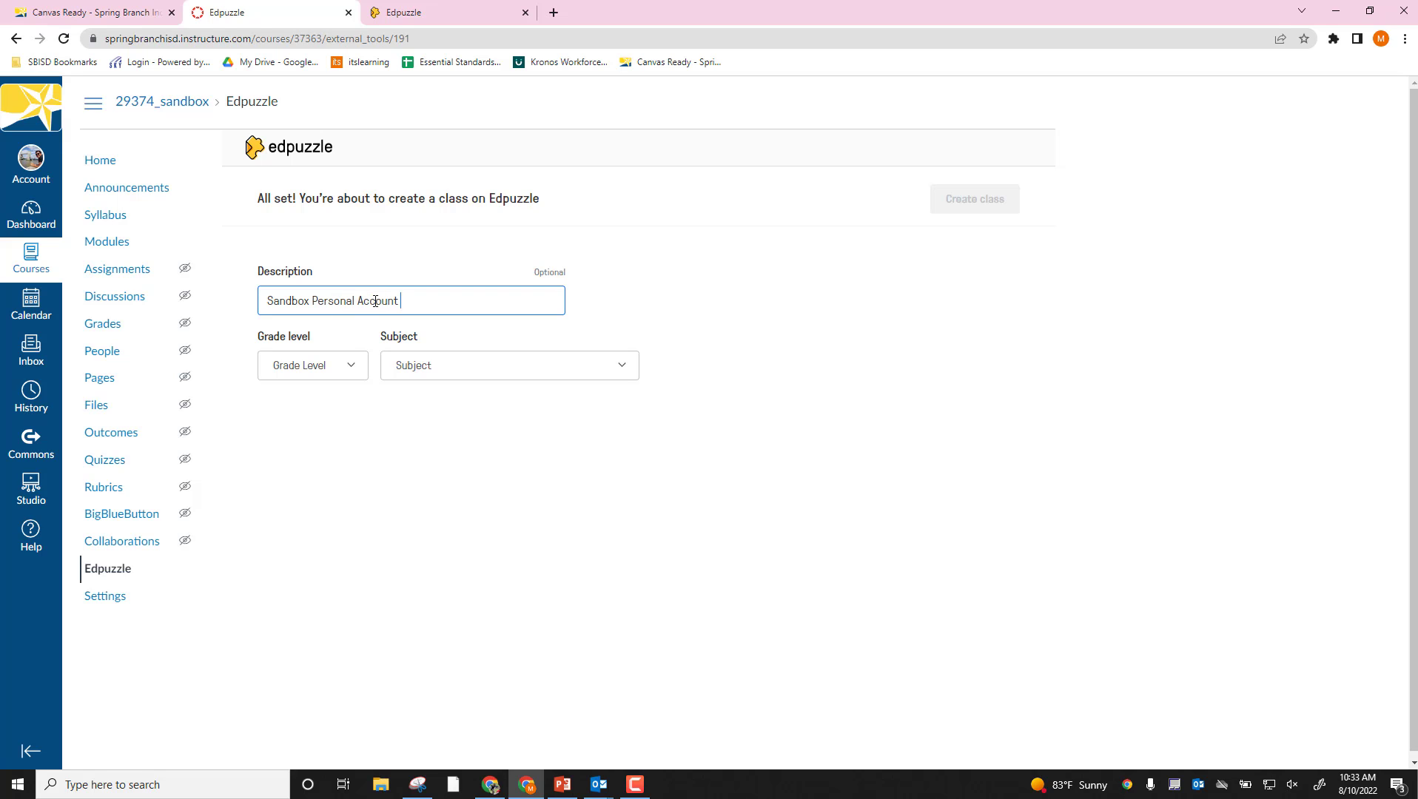
pyautogui.click(330, 365)
pyautogui.scroll(-3, 351, 563)
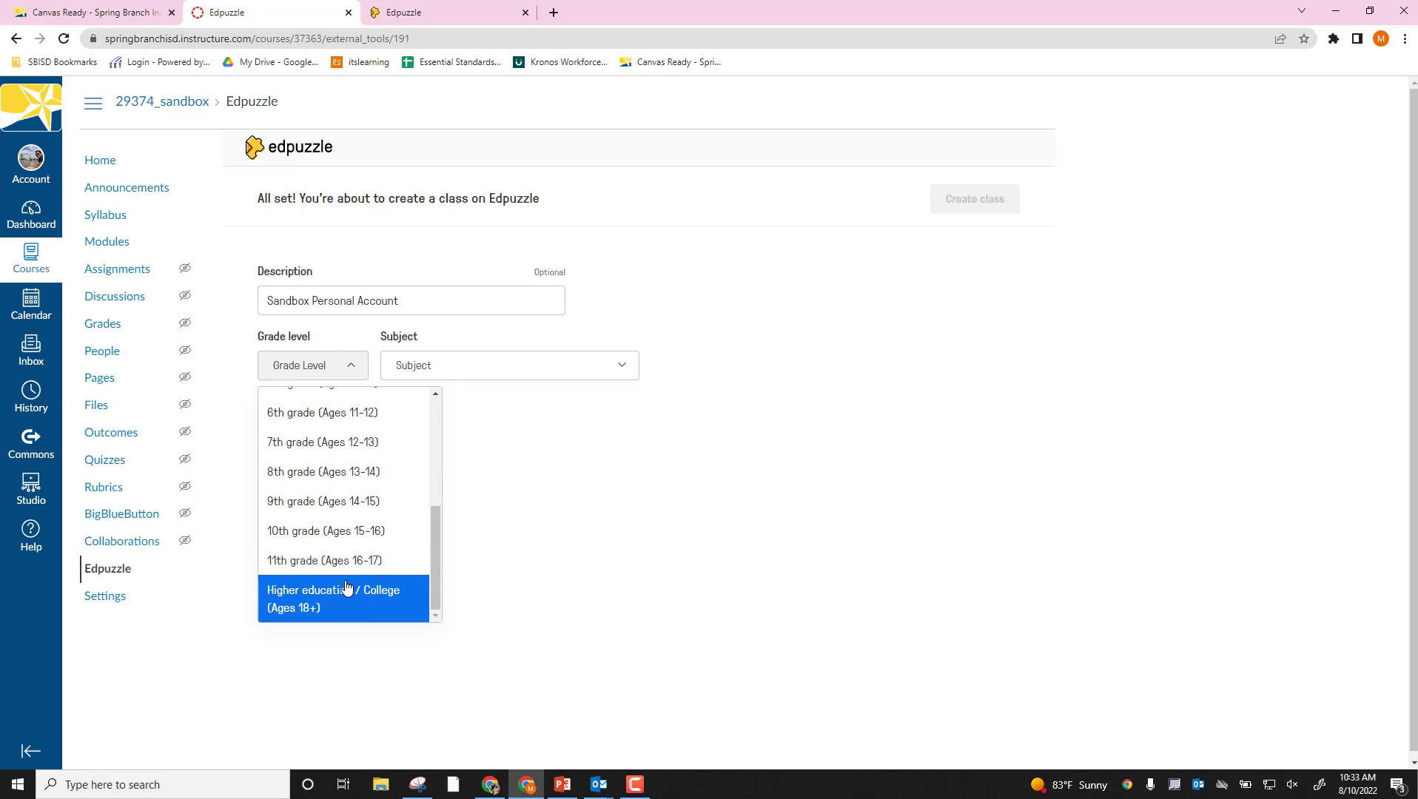
pyautogui.click(351, 611)
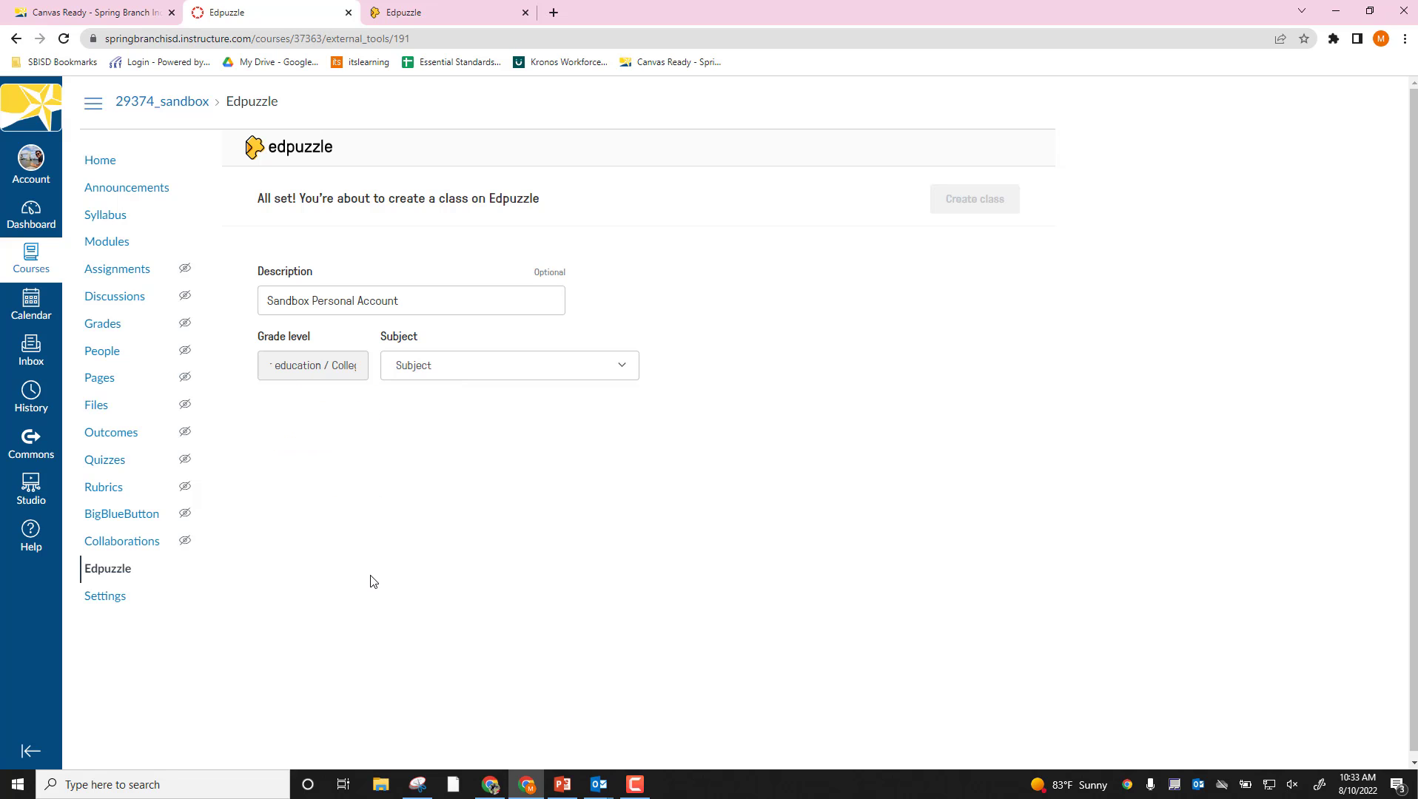
pyautogui.click(321, 367)
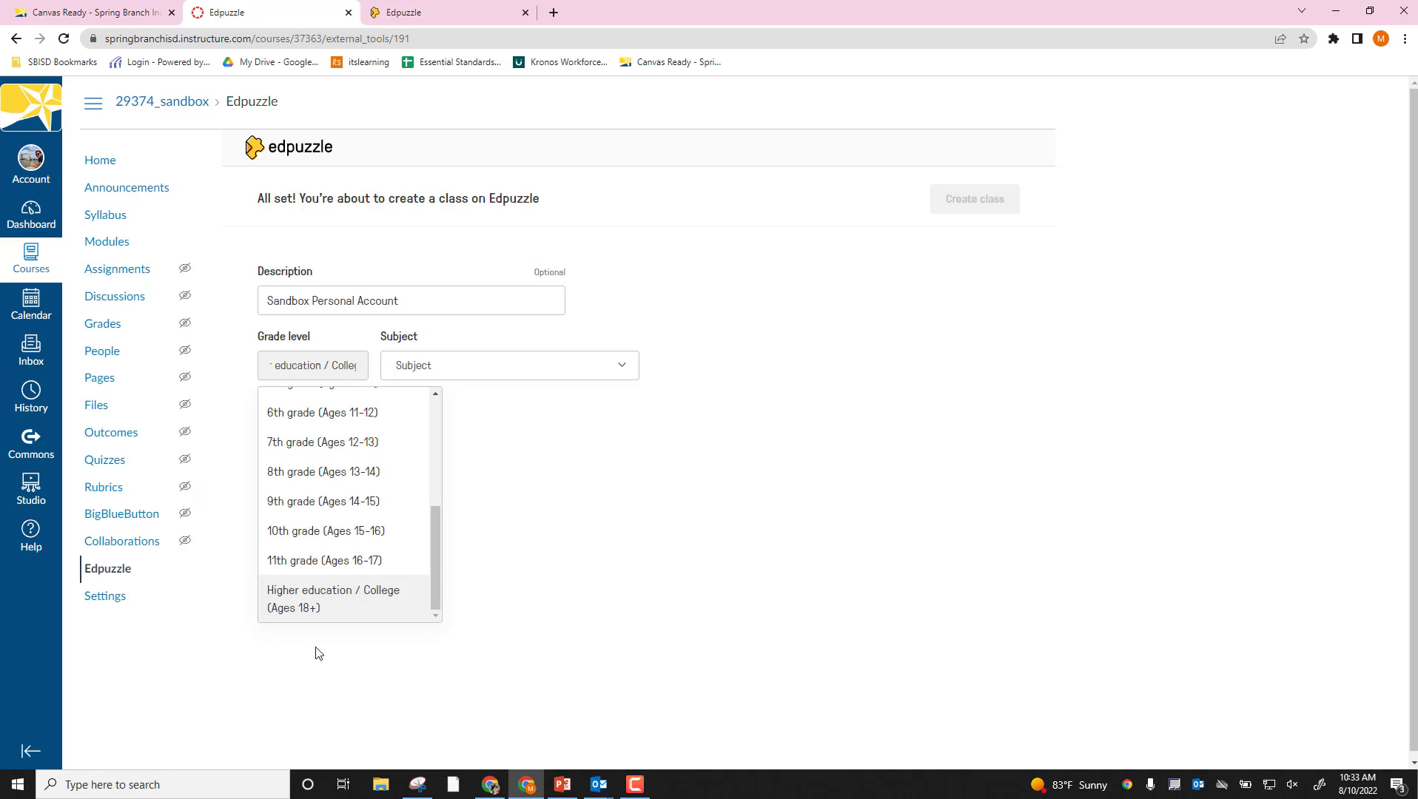
pyautogui.click(319, 610)
# Set the class subject to History and create the class on Edpuzzle.
pyautogui.click(498, 363)
pyautogui.scroll(-5, 496, 482)
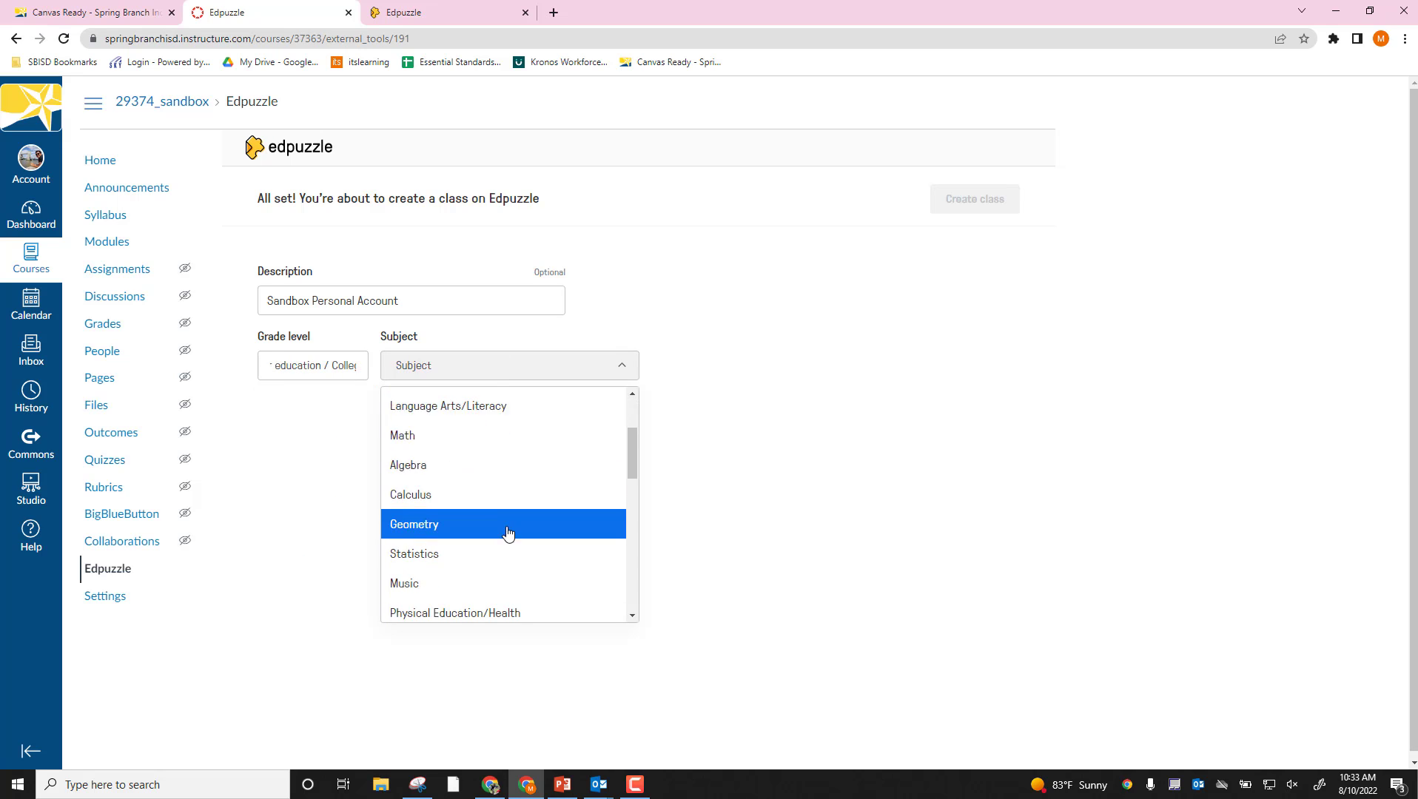
pyautogui.scroll(-3, 503, 529)
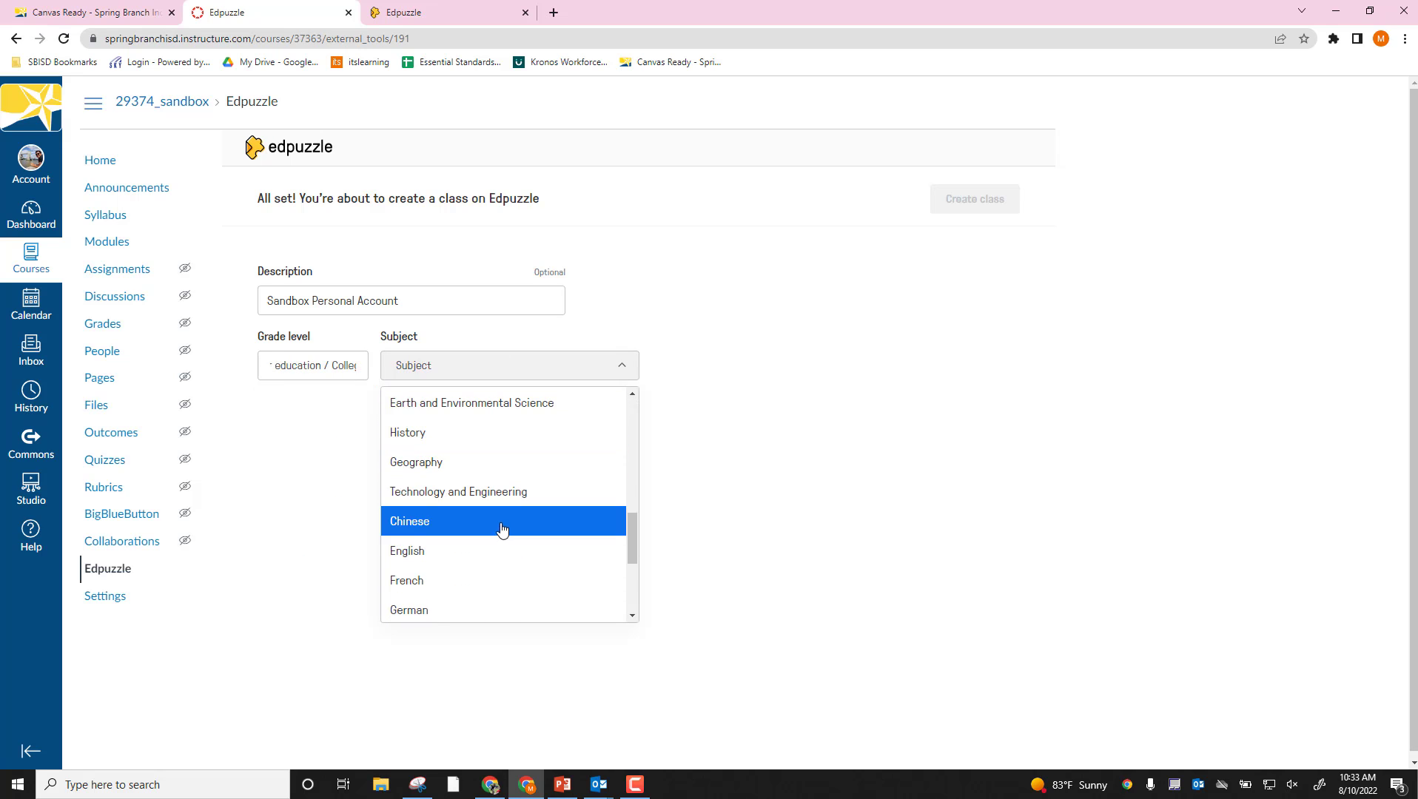
pyautogui.scroll(1, 500, 514)
pyautogui.scroll(4, 510, 515)
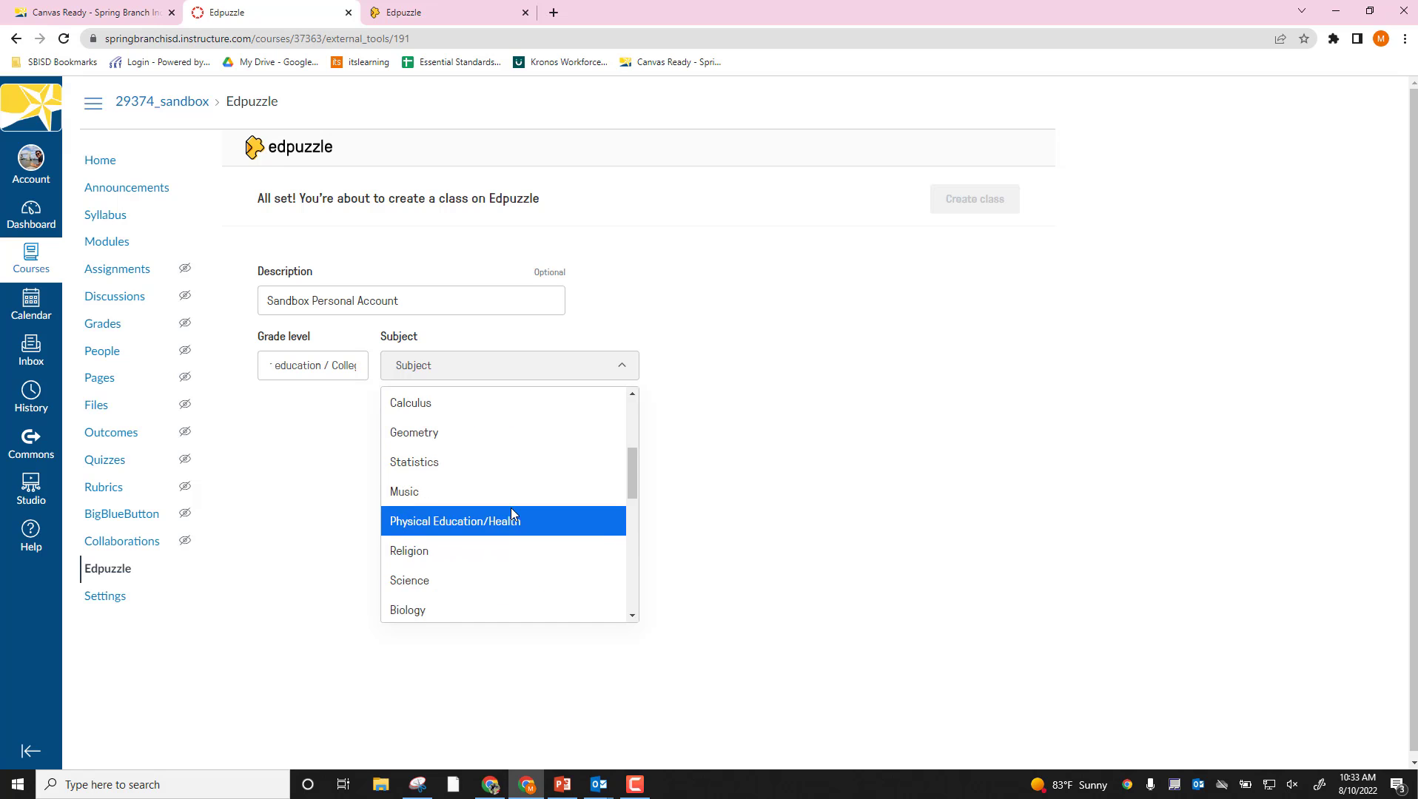
pyautogui.scroll(-2, 511, 515)
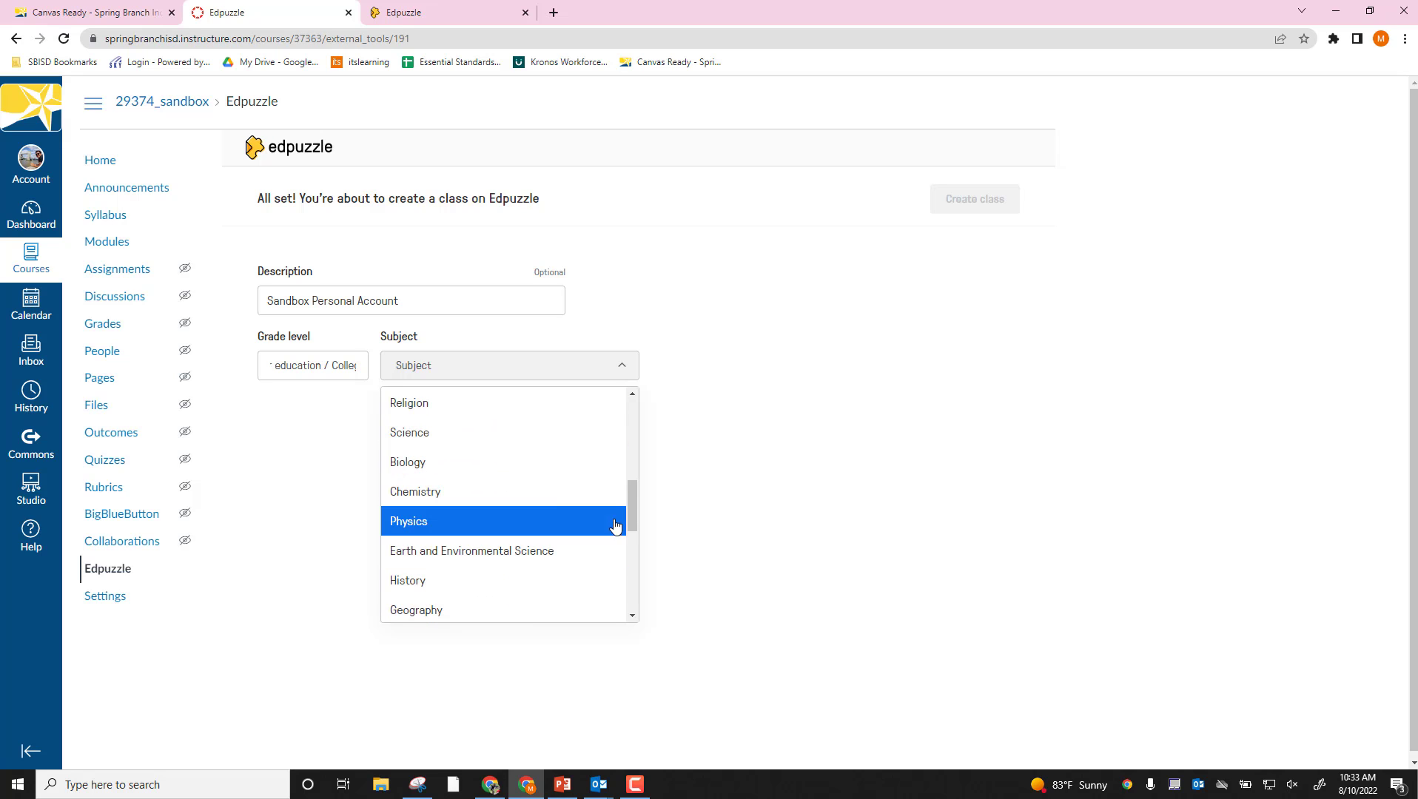
pyautogui.moveTo(630, 521)
pyautogui.mouseDown()
pyautogui.moveTo(633, 600)
pyautogui.moveTo(635, 542)
pyautogui.mouseUp()
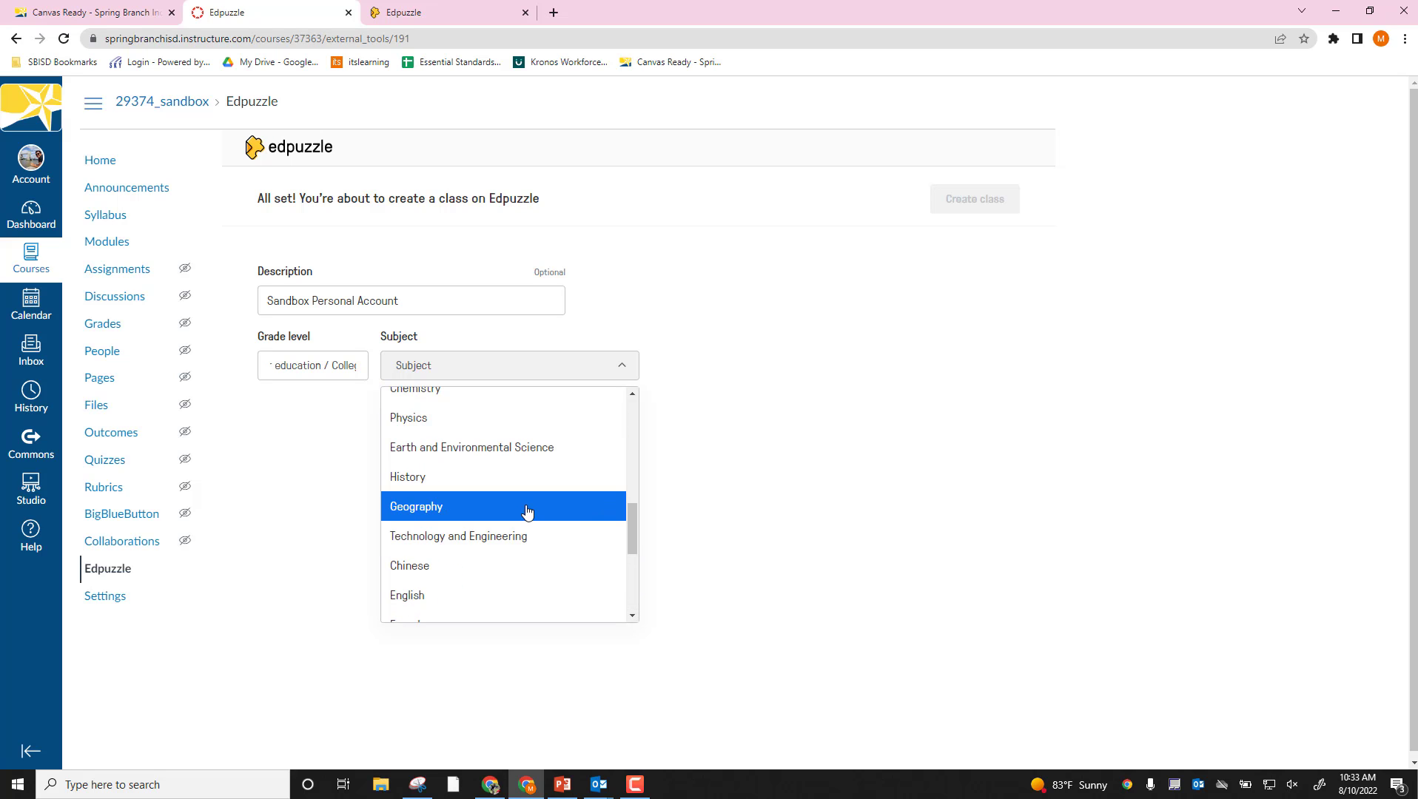
pyautogui.click(510, 480)
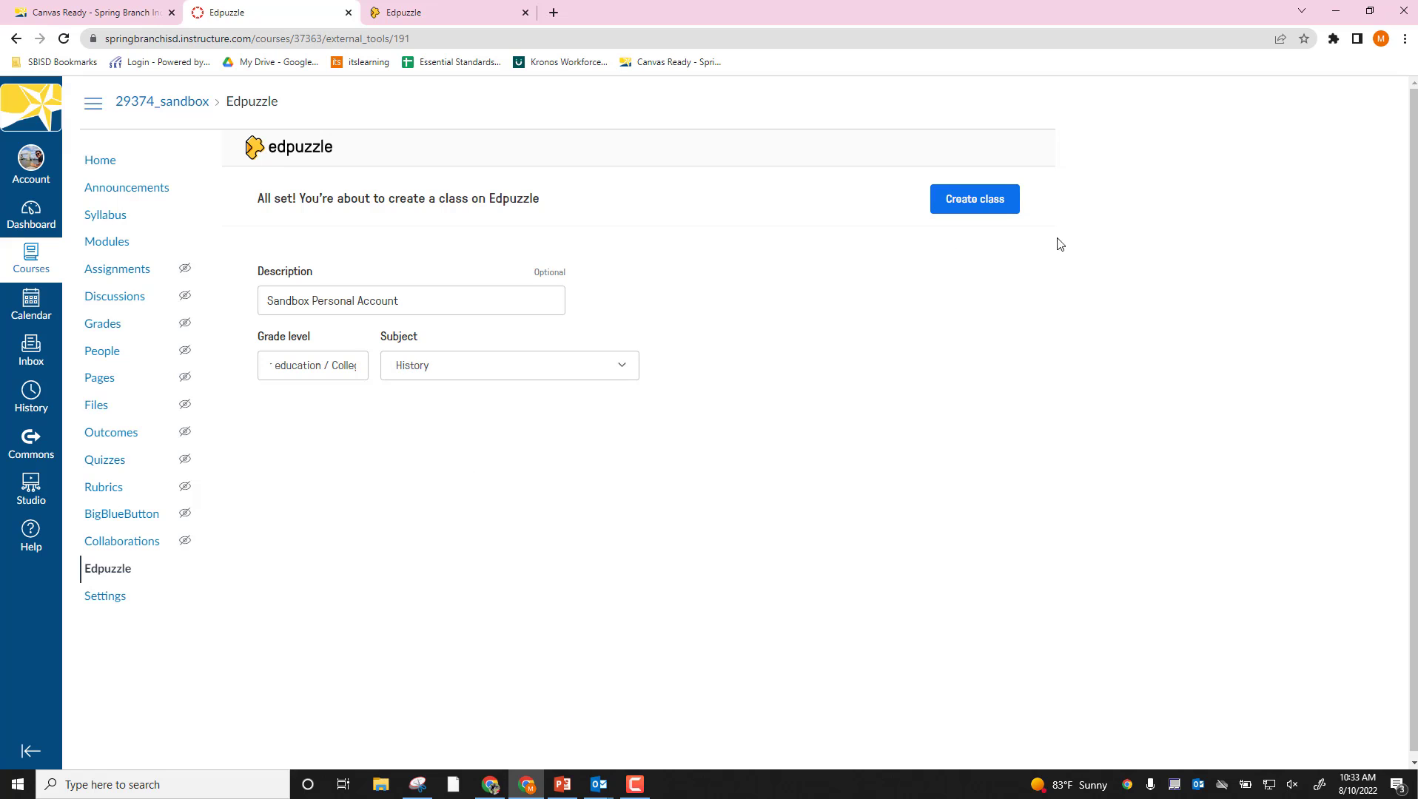
pyautogui.click(994, 201)
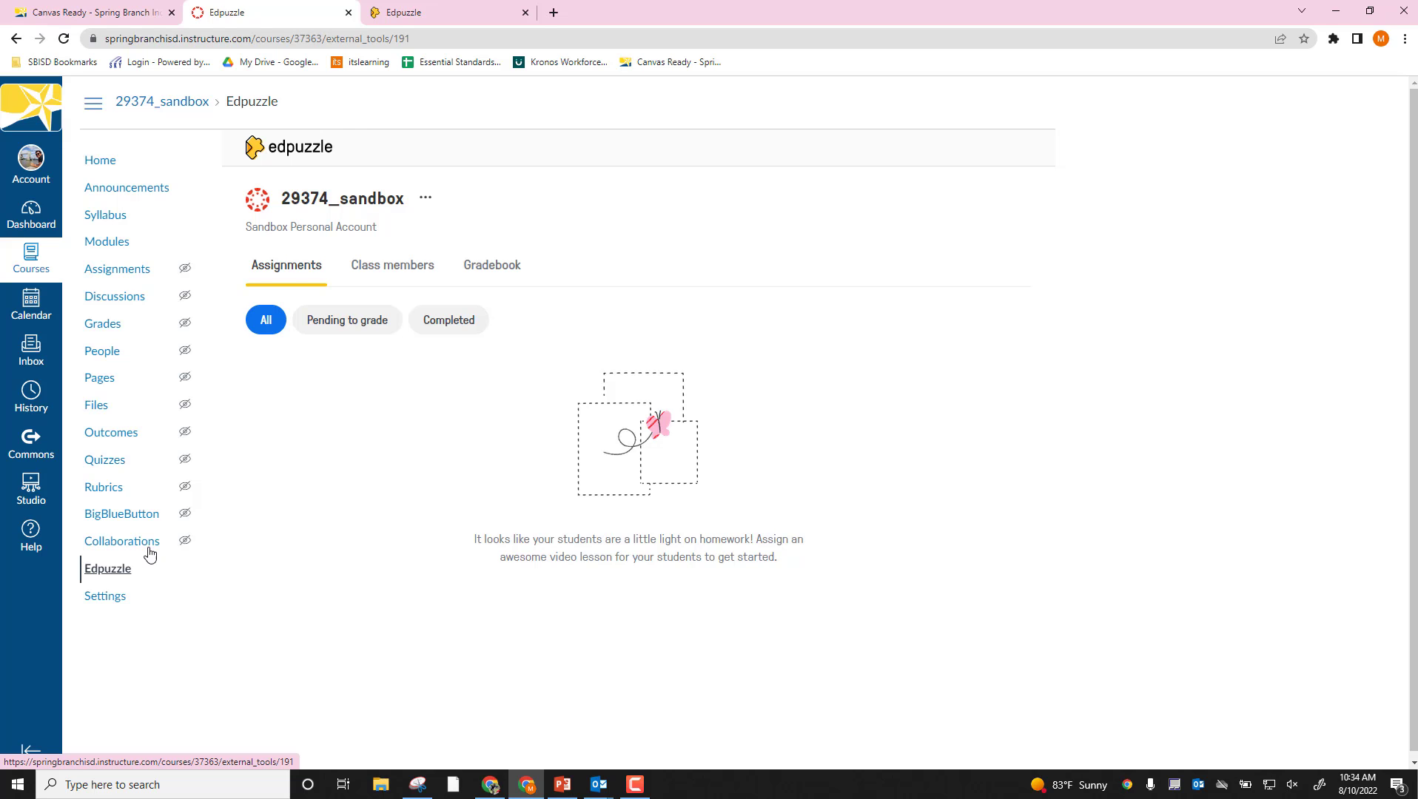
# Reload the Edpuzzle site, open the 29374_sandbox class there and compare it with the Edpuzzle page in the Canvas course.
pyautogui.click(392, 9)
pyautogui.click(63, 39)
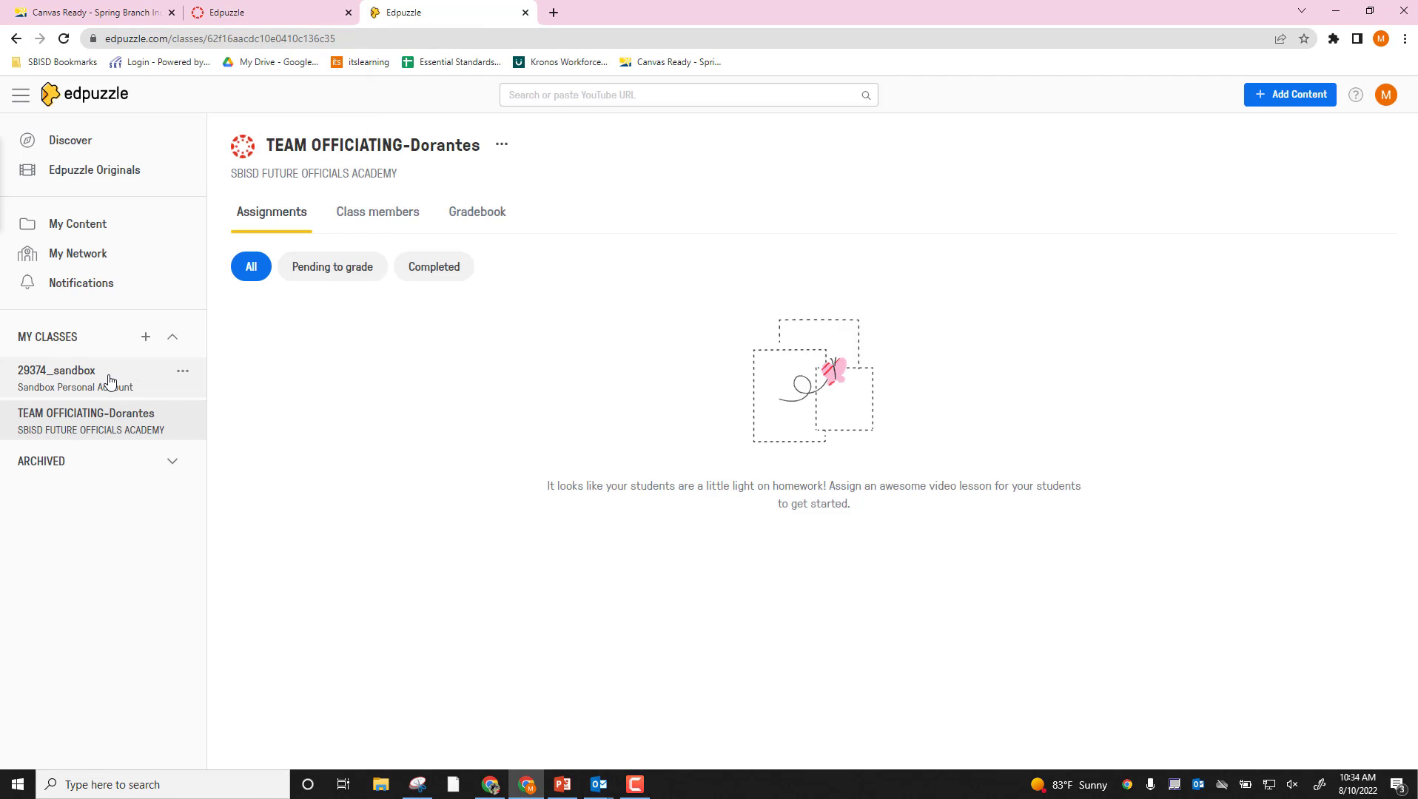
pyautogui.click(108, 379)
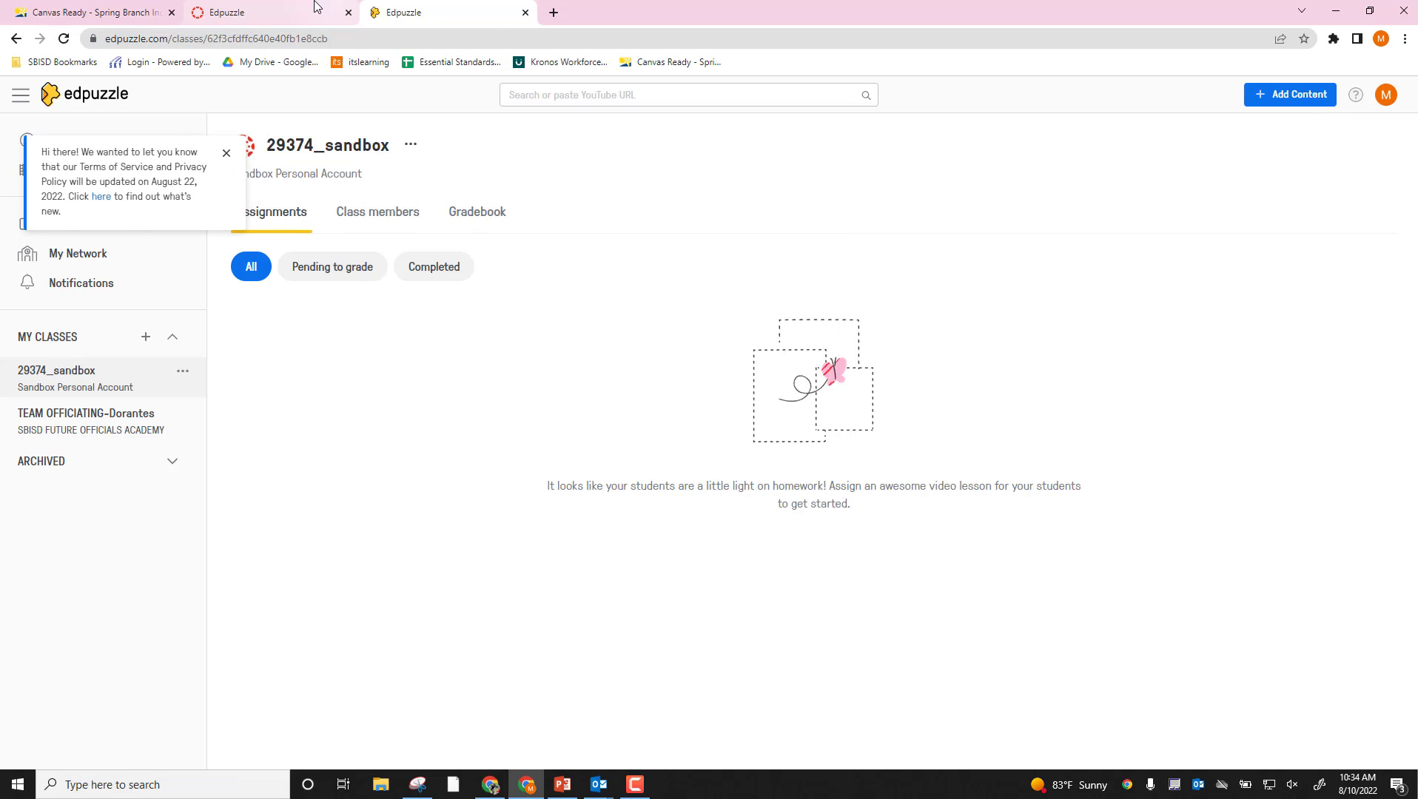
pyautogui.click(284, 11)
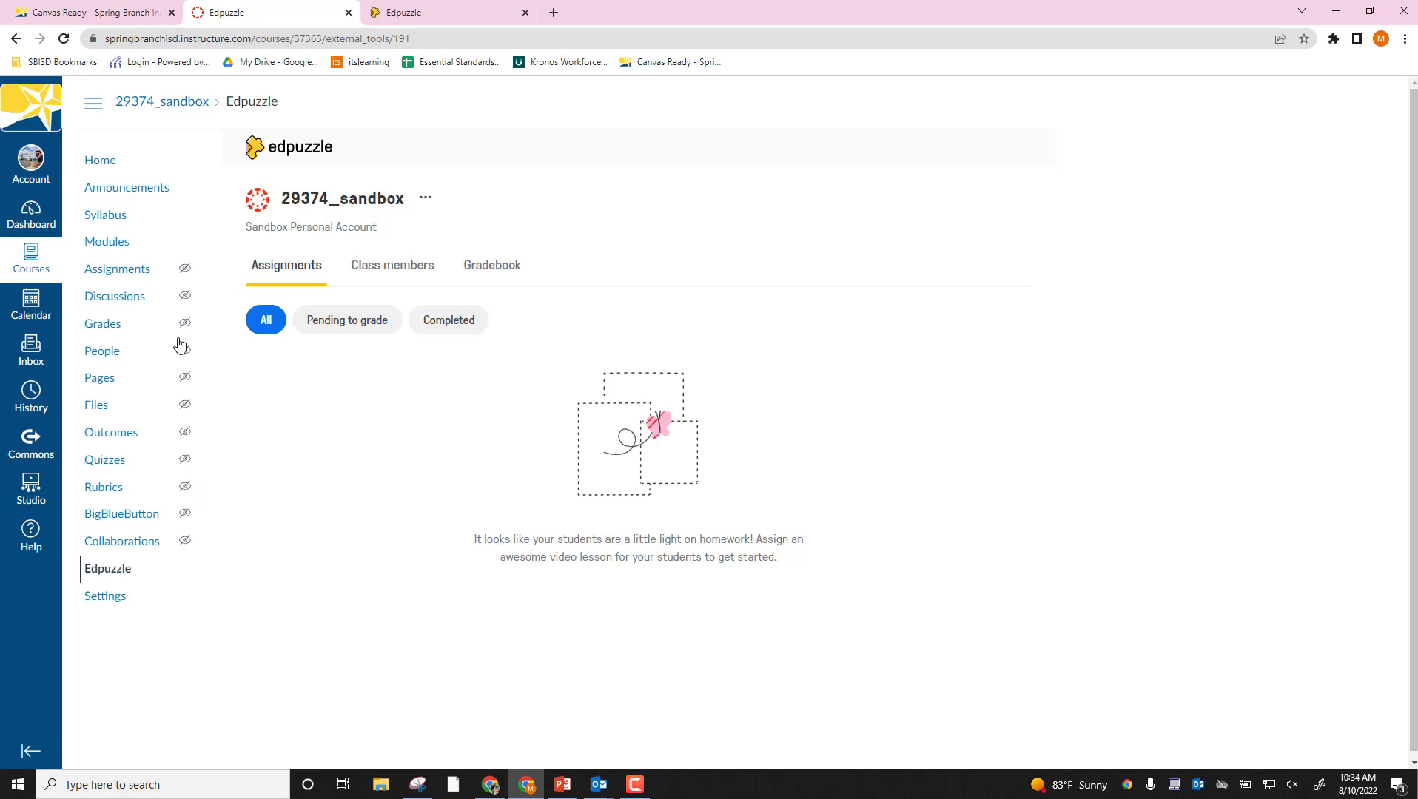
pyautogui.click(430, 9)
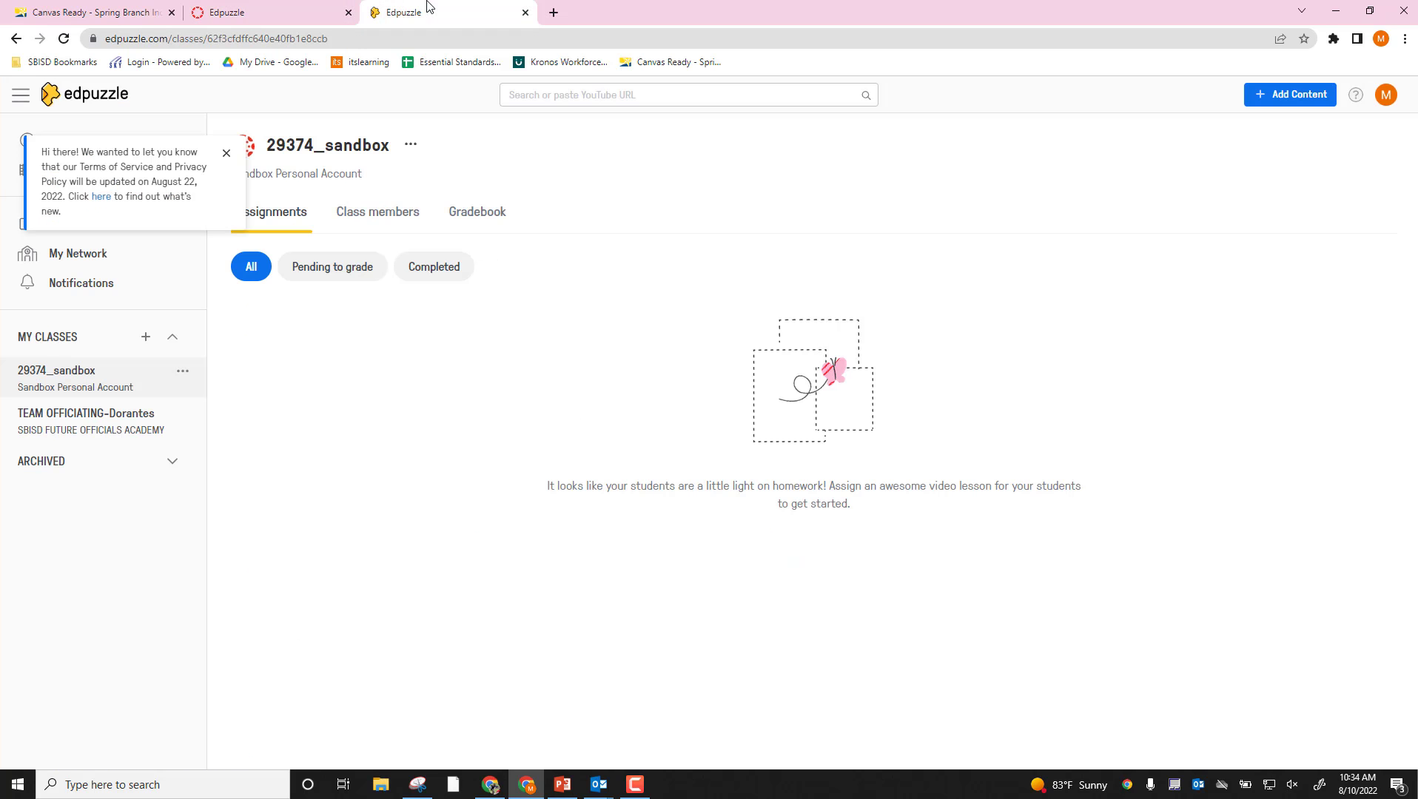
pyautogui.click(290, 9)
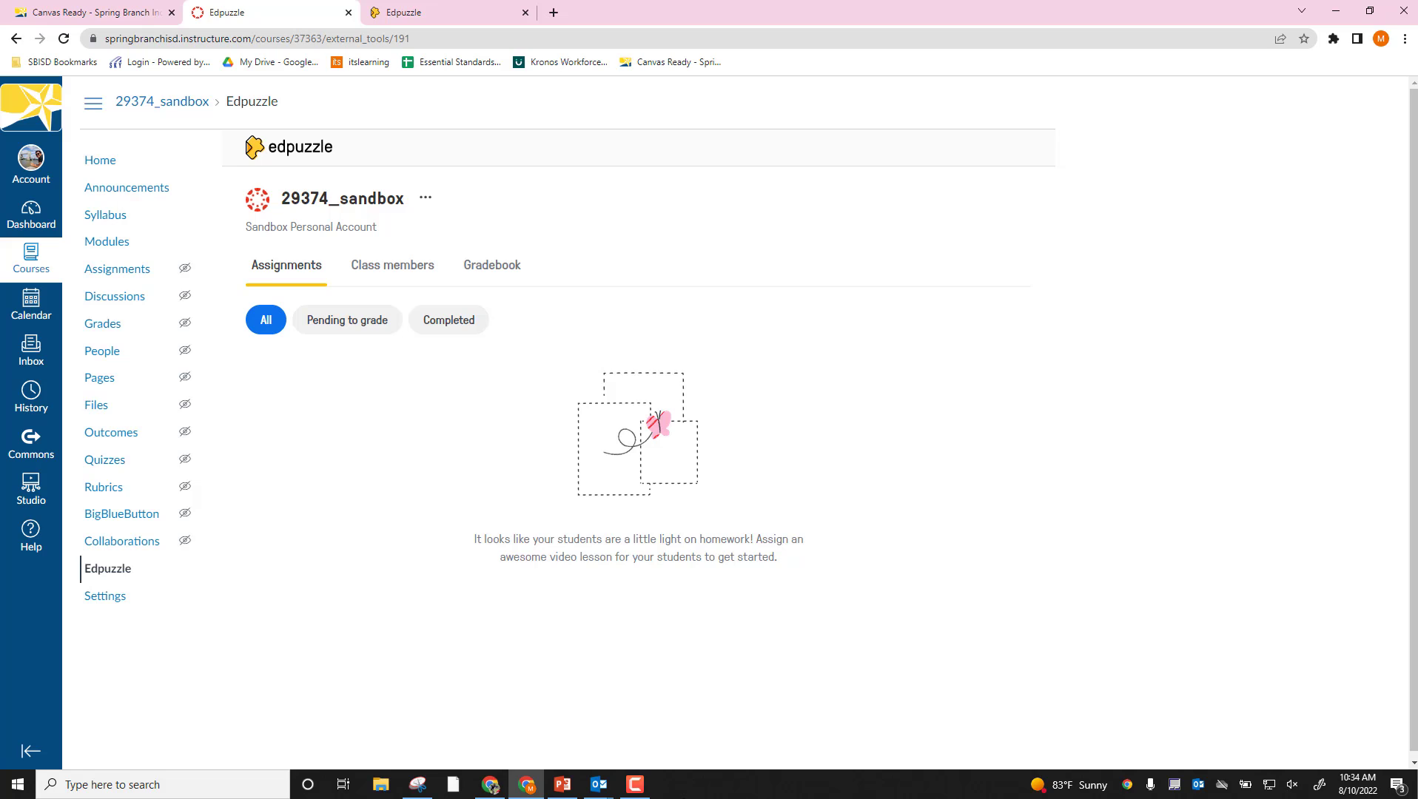